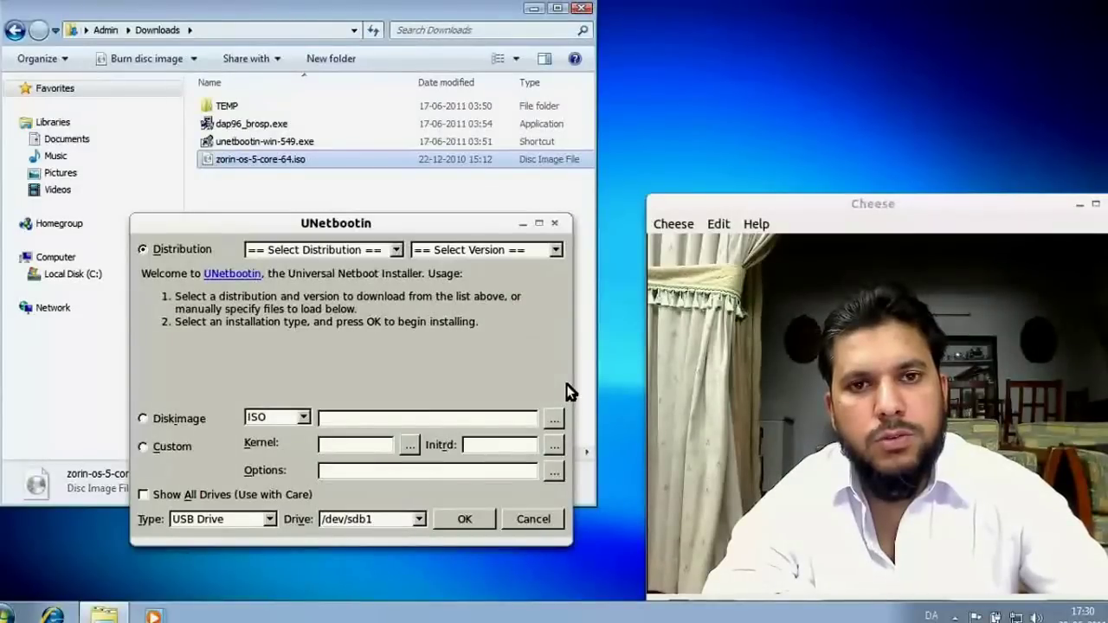
Switch from the Downloads folder back to the UNetbootin window.
click(327, 198)
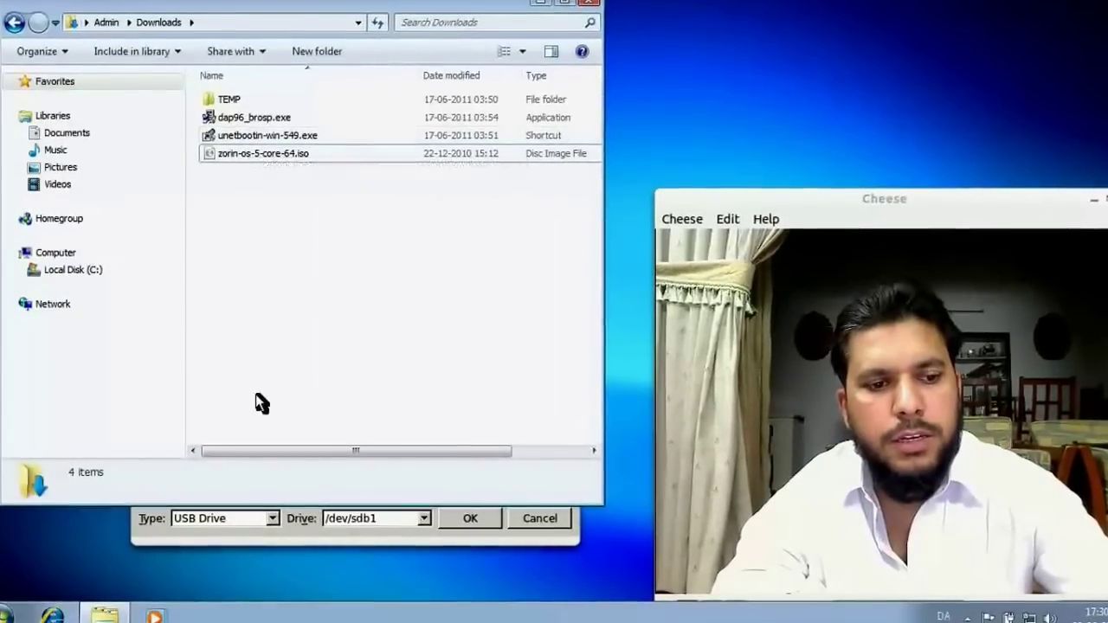
click(302, 524)
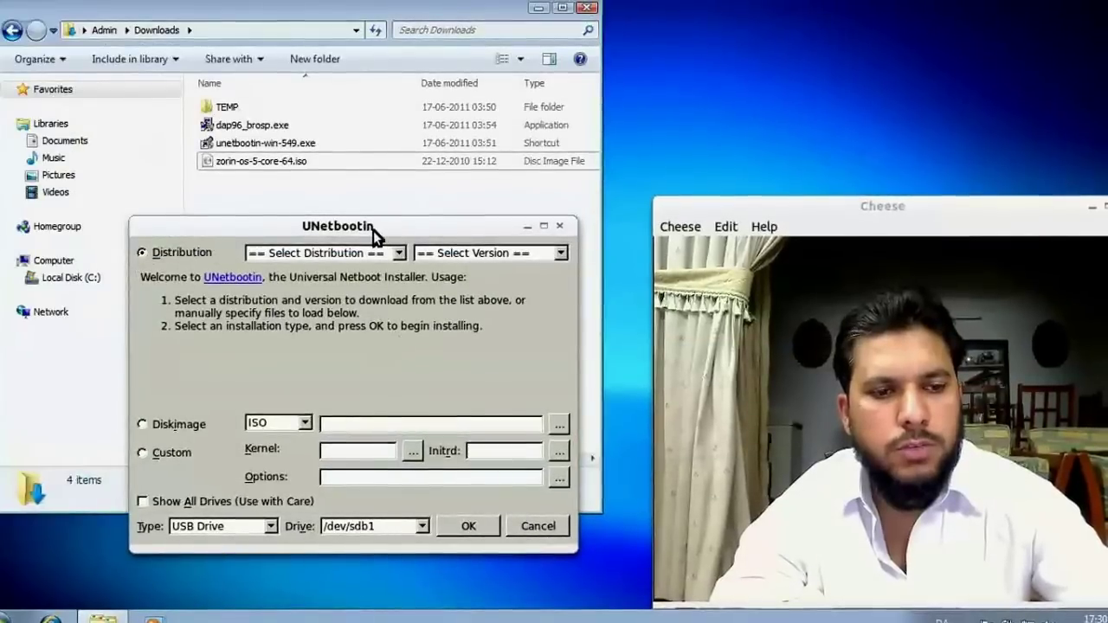
drag(375, 225, 389, 224)
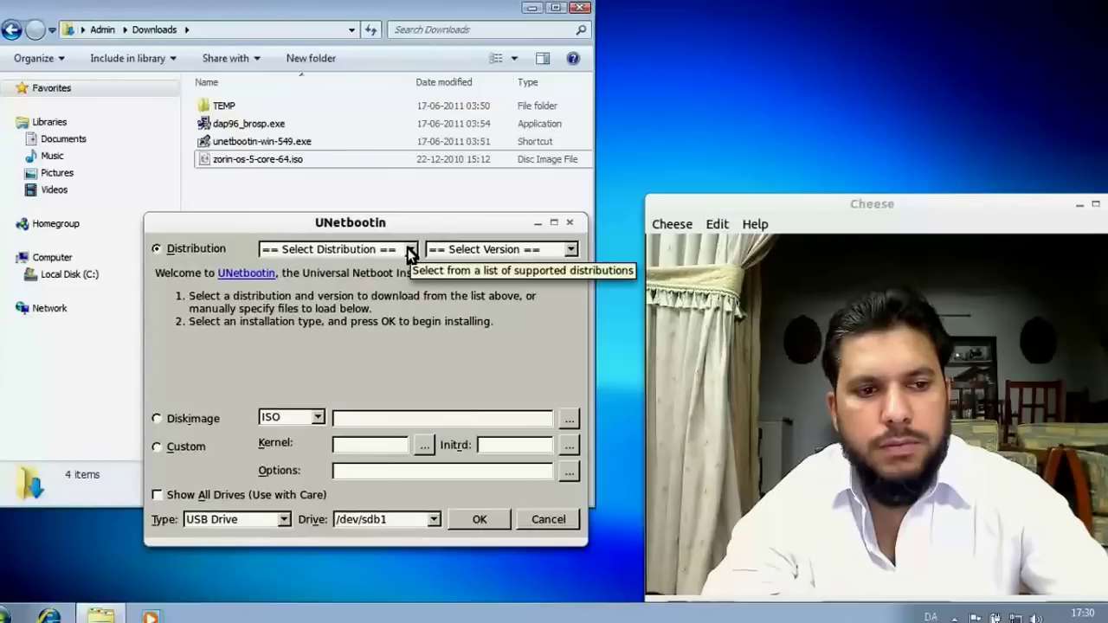
Pick Ubuntu from the distribution list and review its versions, leaving 10.04_Live.
click(410, 250)
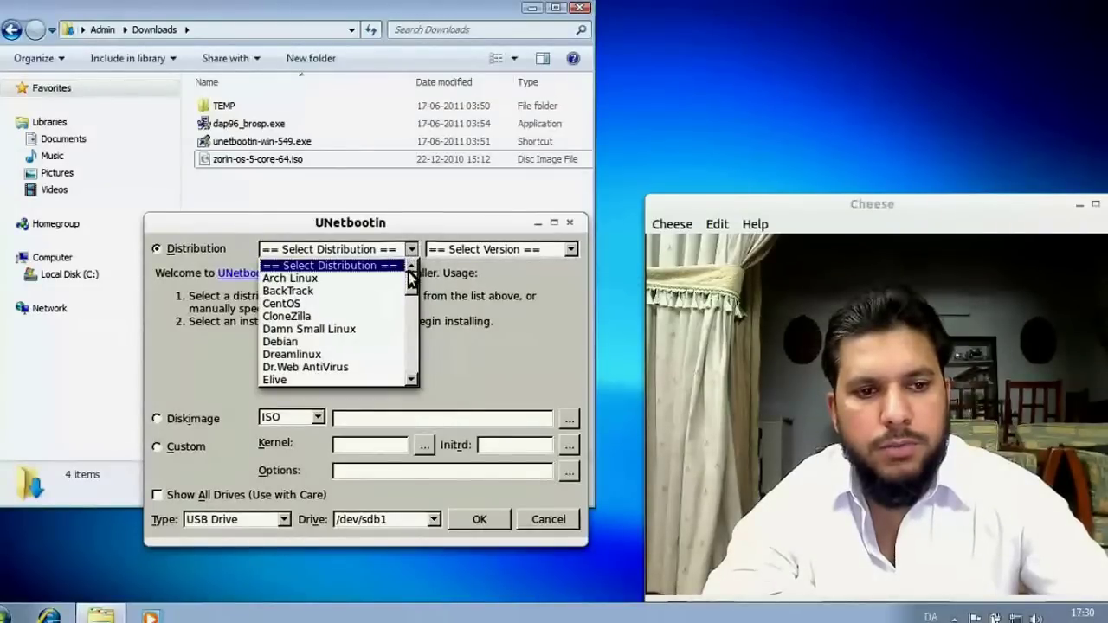
scroll(412, 296, down, 2)
drag(412, 296, 405, 360)
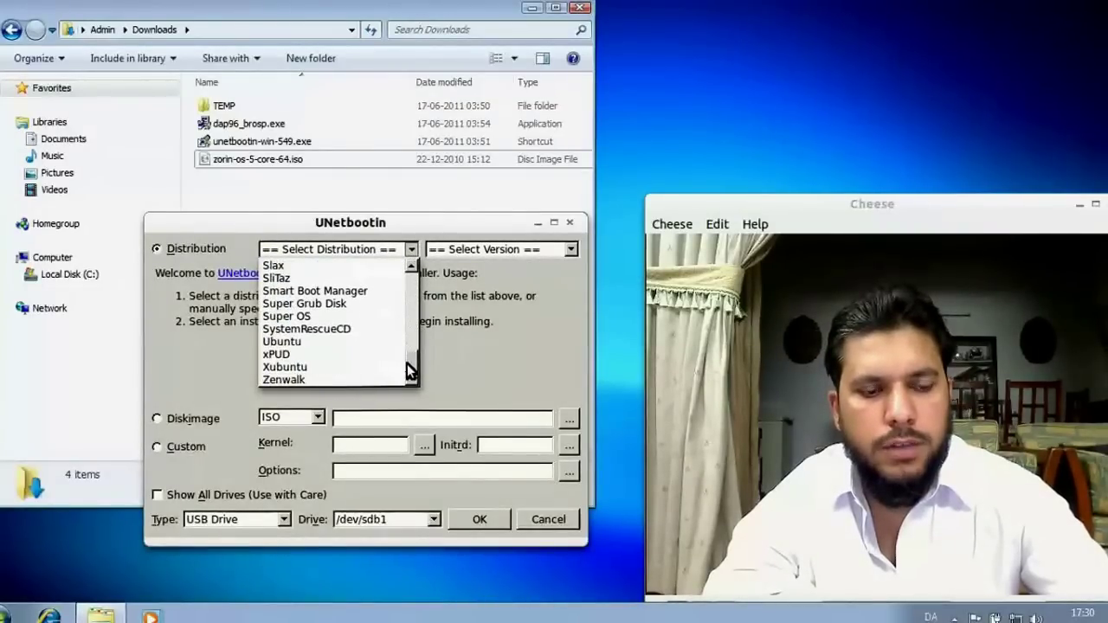
scroll(407, 364, up, 3)
drag(412, 344, 414, 339)
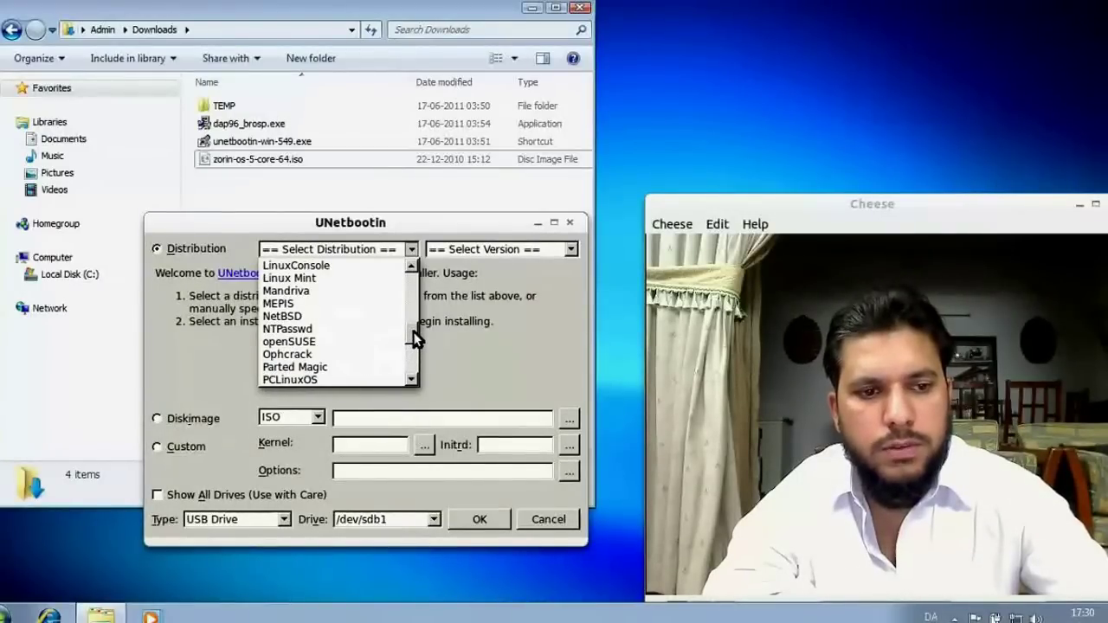
drag(413, 331, 412, 371)
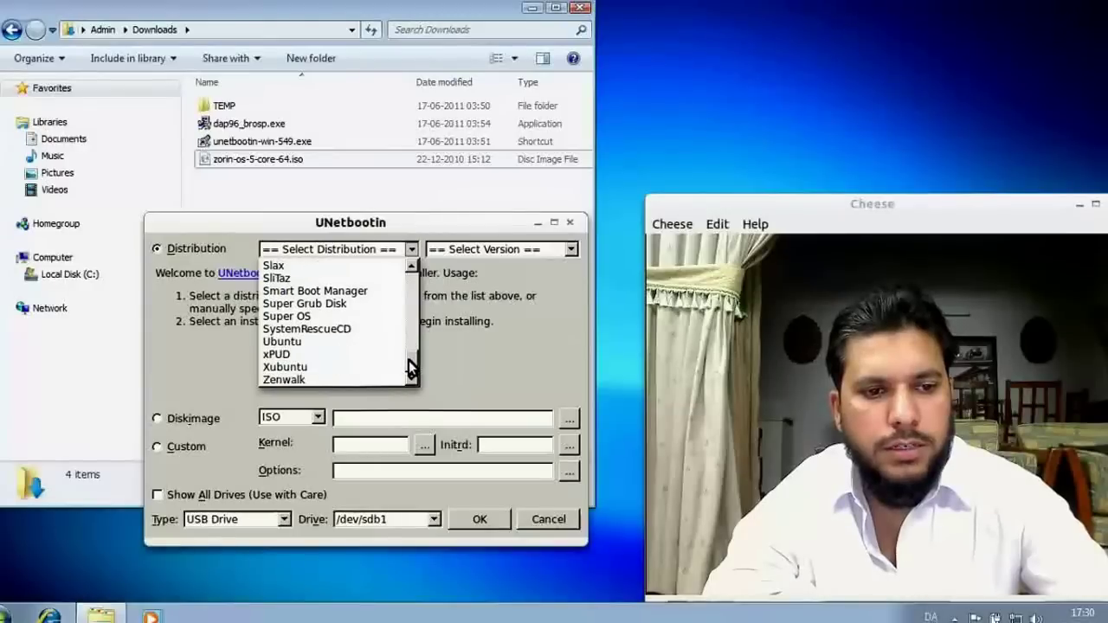
click(288, 341)
click(480, 244)
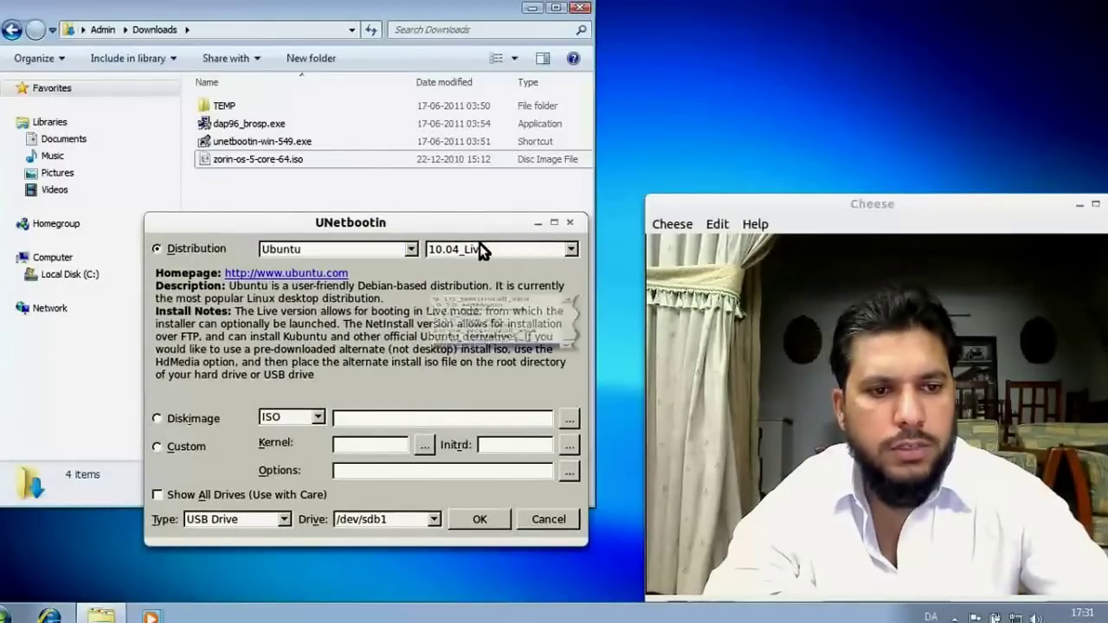
drag(573, 347, 567, 278)
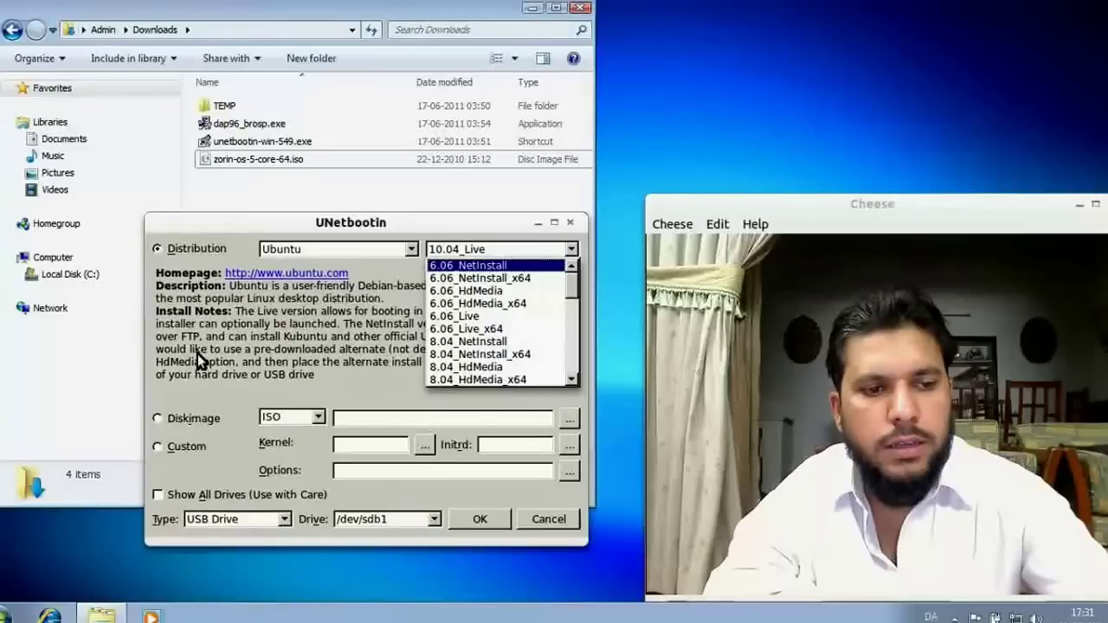
Keep version 10.04_Live, switch to Diskimage mode and leave the type as ISO.
click(163, 420)
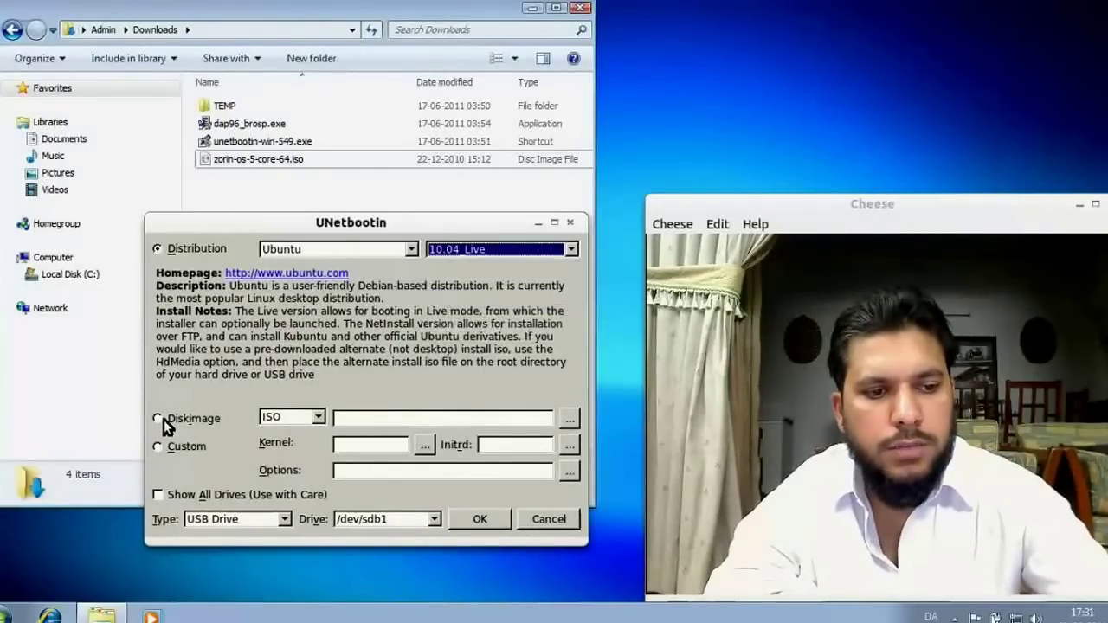
click(153, 417)
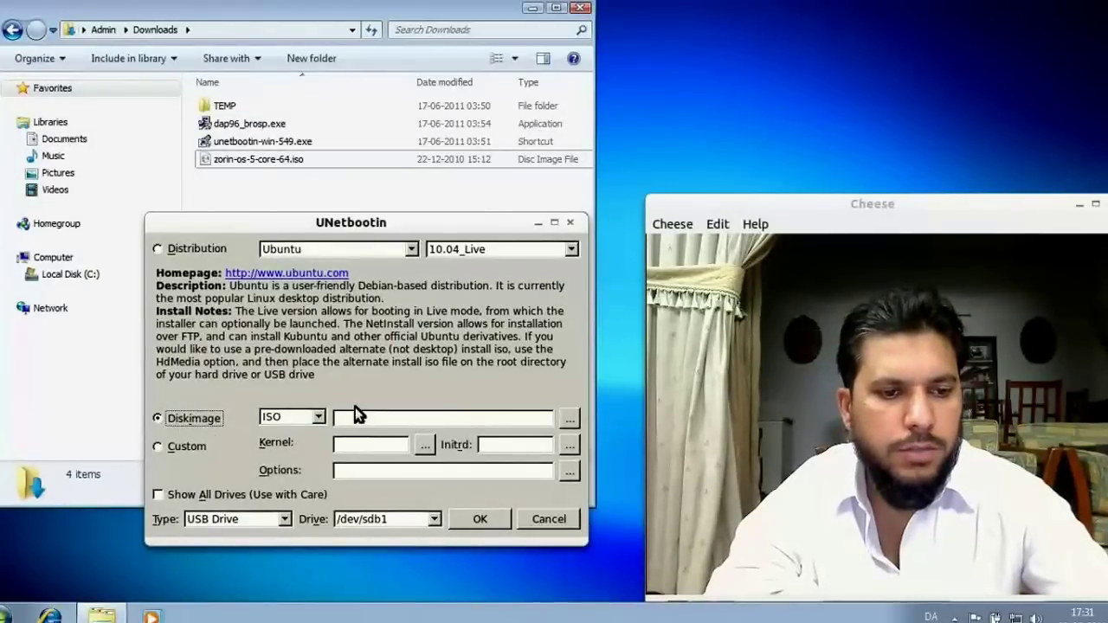
click(318, 419)
click(317, 421)
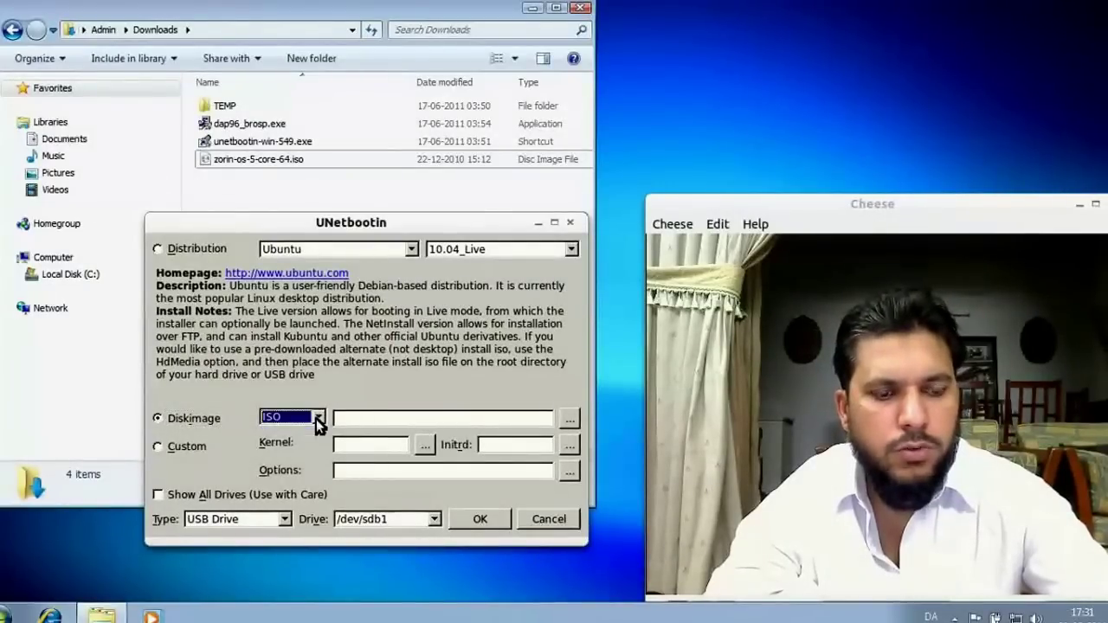
Load zorin-os-5-ultimate-32.iso from the Software folder as the disk image.
click(570, 419)
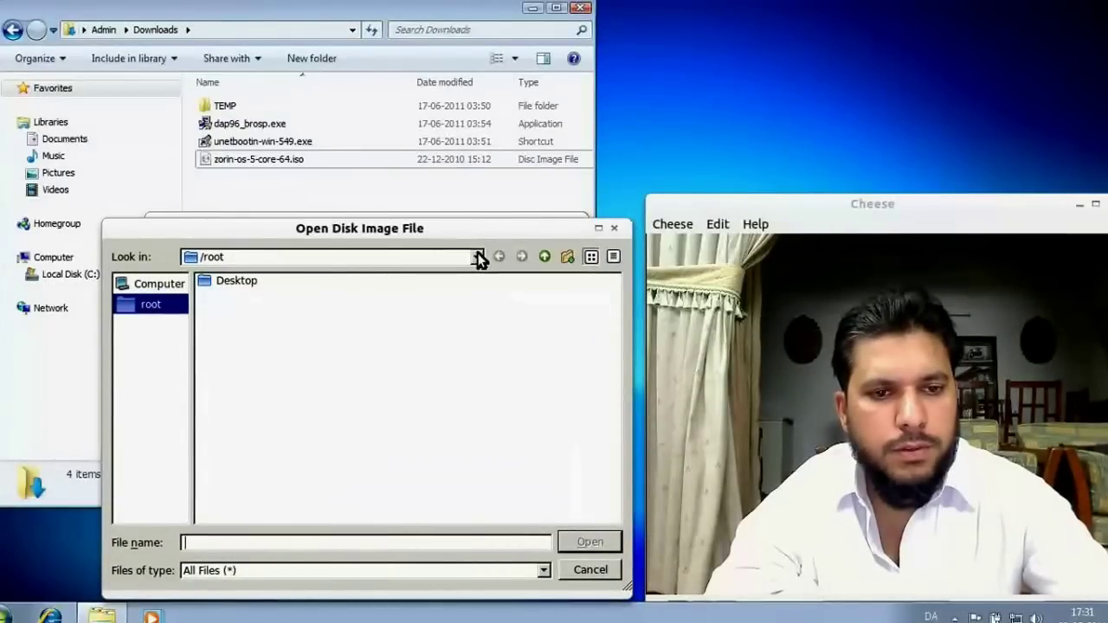
click(478, 257)
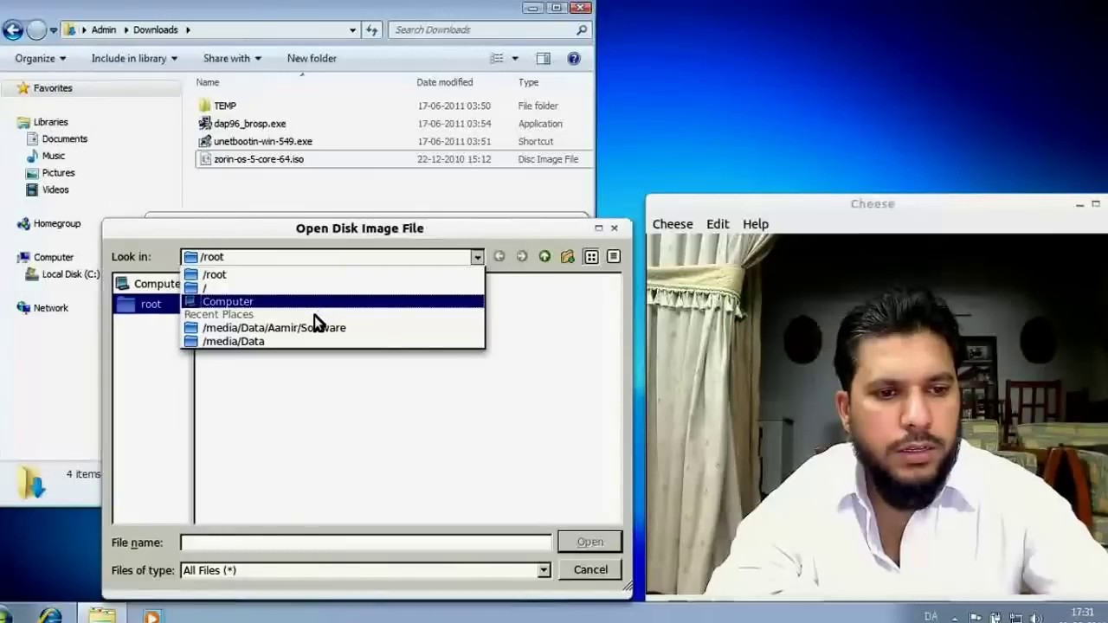
click(304, 337)
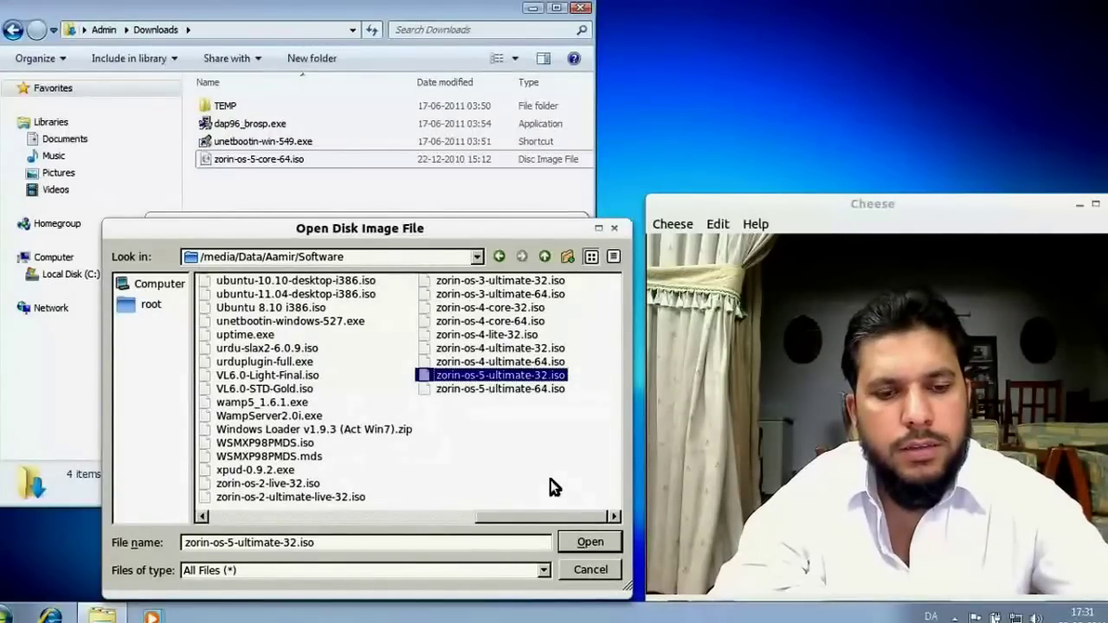
click(584, 539)
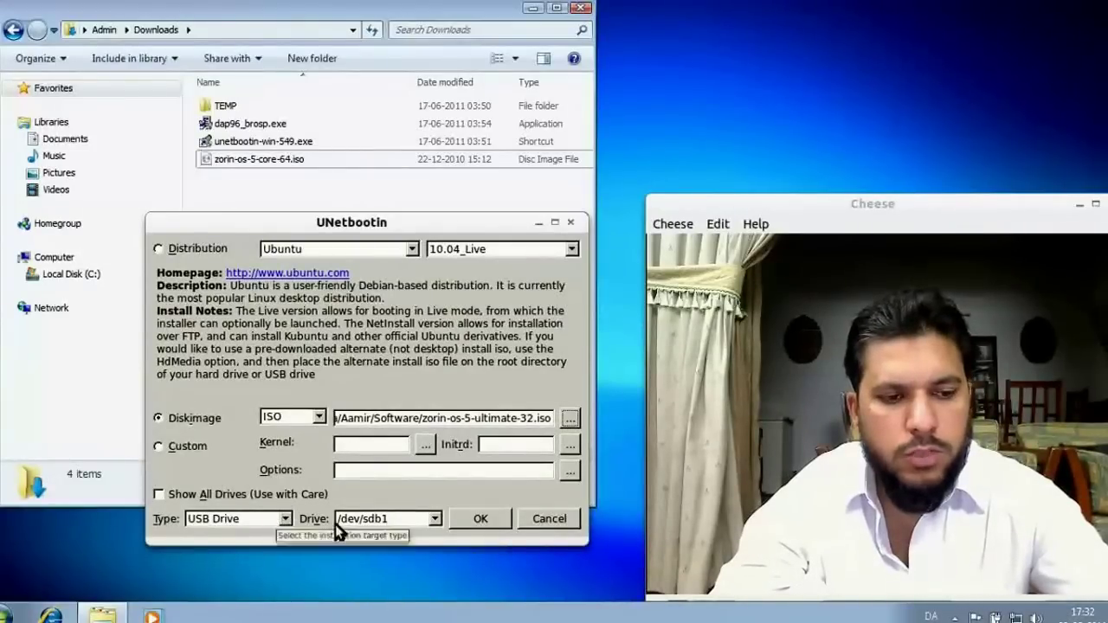
Write the image to the USB drive /dev/sdb1, allowing all existing files to be overwritten.
click(433, 520)
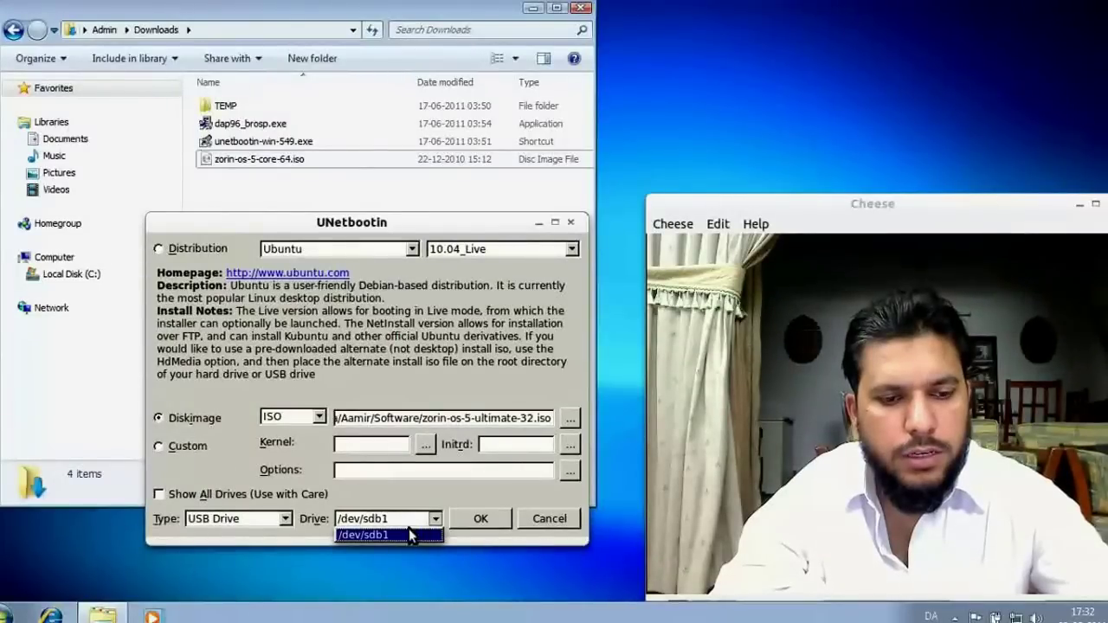
click(403, 534)
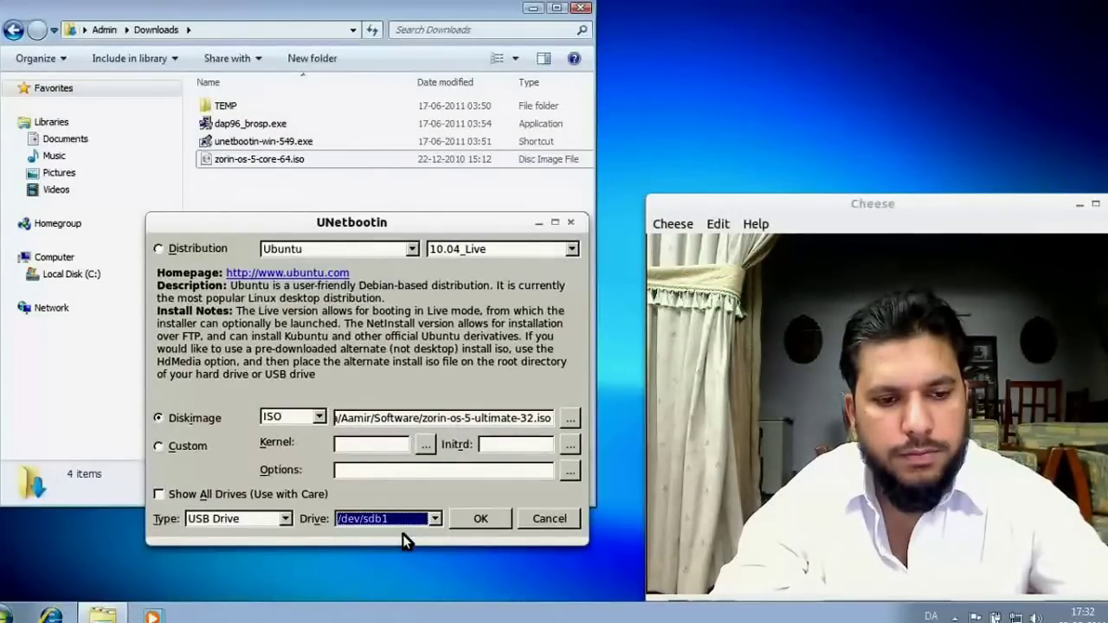
click(479, 522)
click(543, 343)
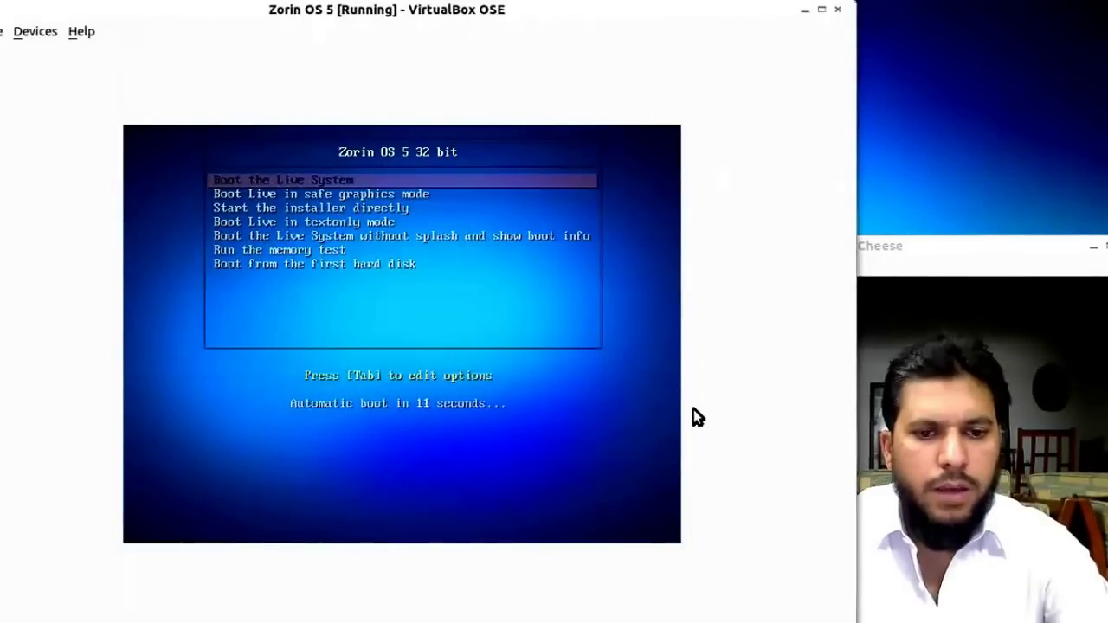
Stop the boot countdown and highlight 'Boot the Live System' in the Zorin OS 5 menu.
key(Down)
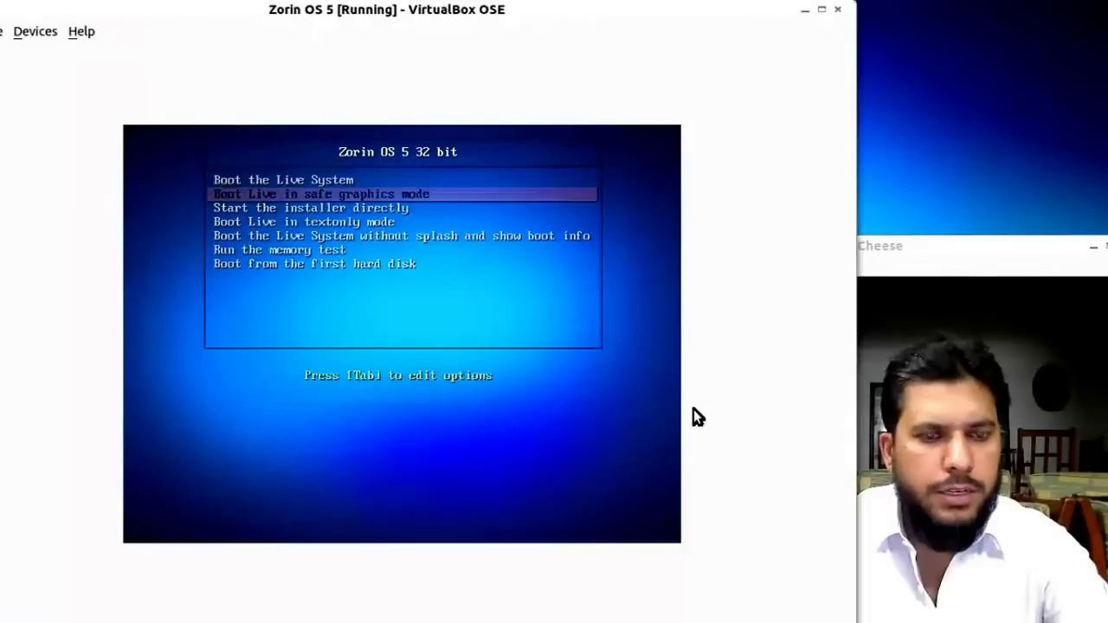
key(Up)
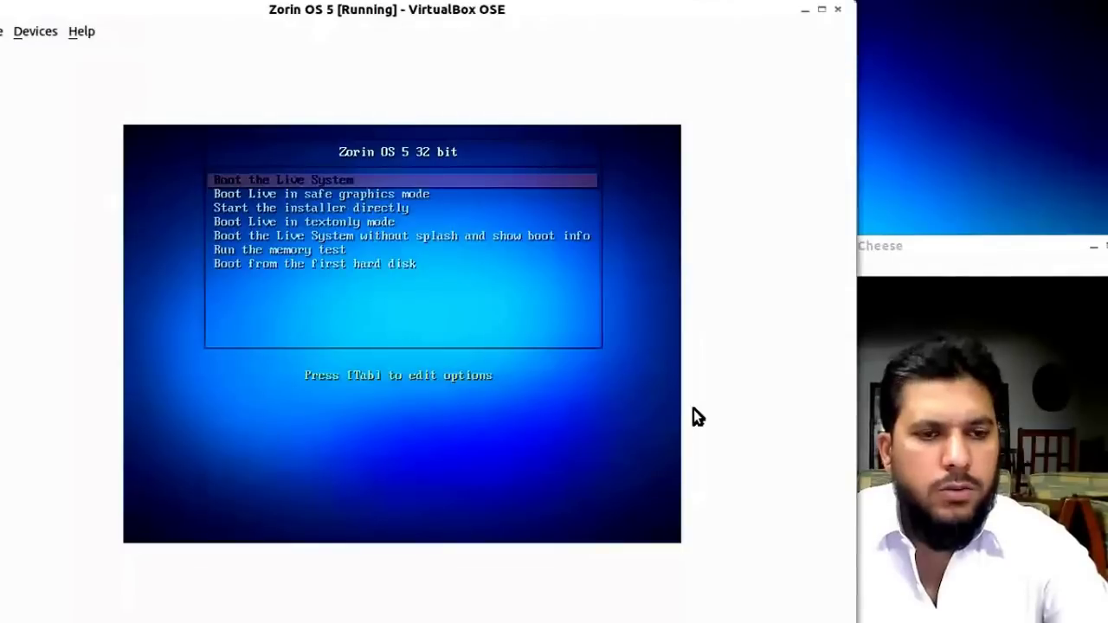
key(Down)
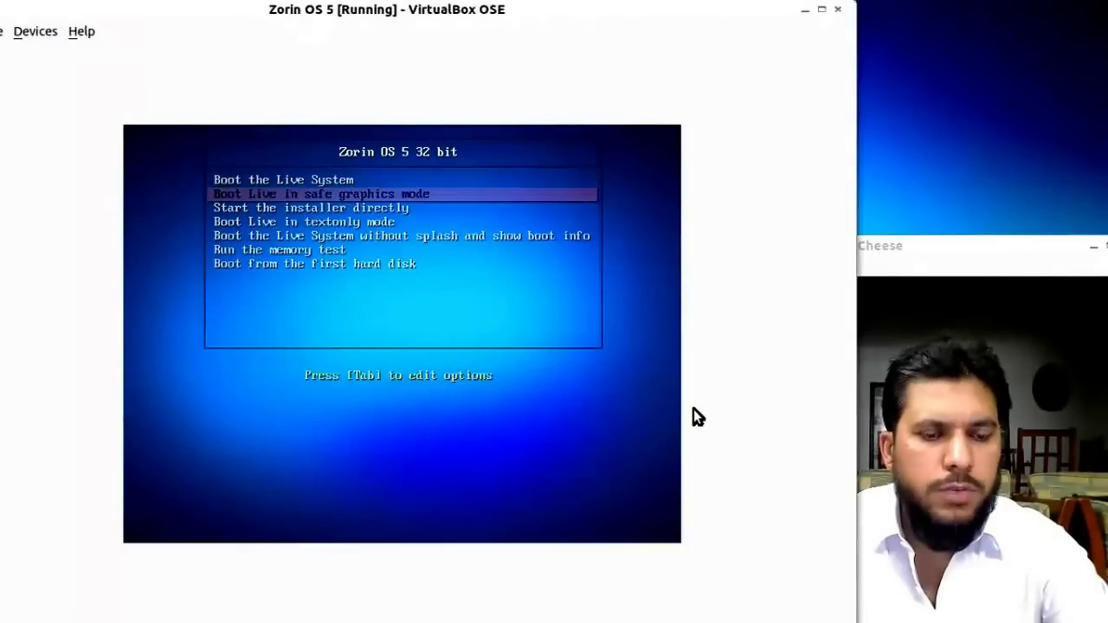
key(Up)
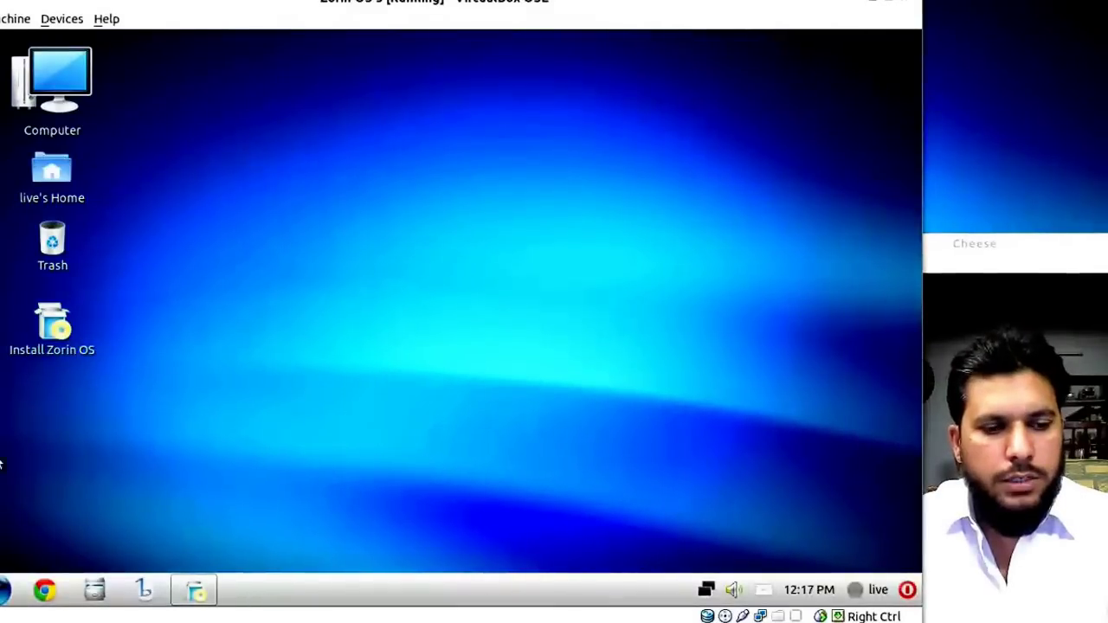
Start the installer from the Install Zorin OS icon on the live desktop.
click(5, 589)
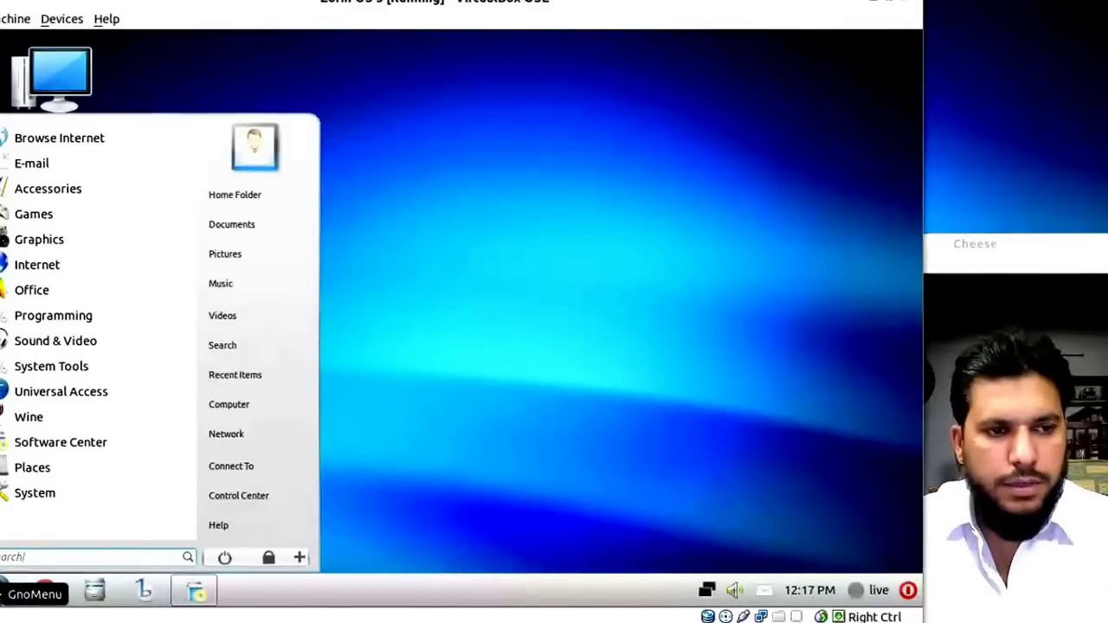
click(616, 459)
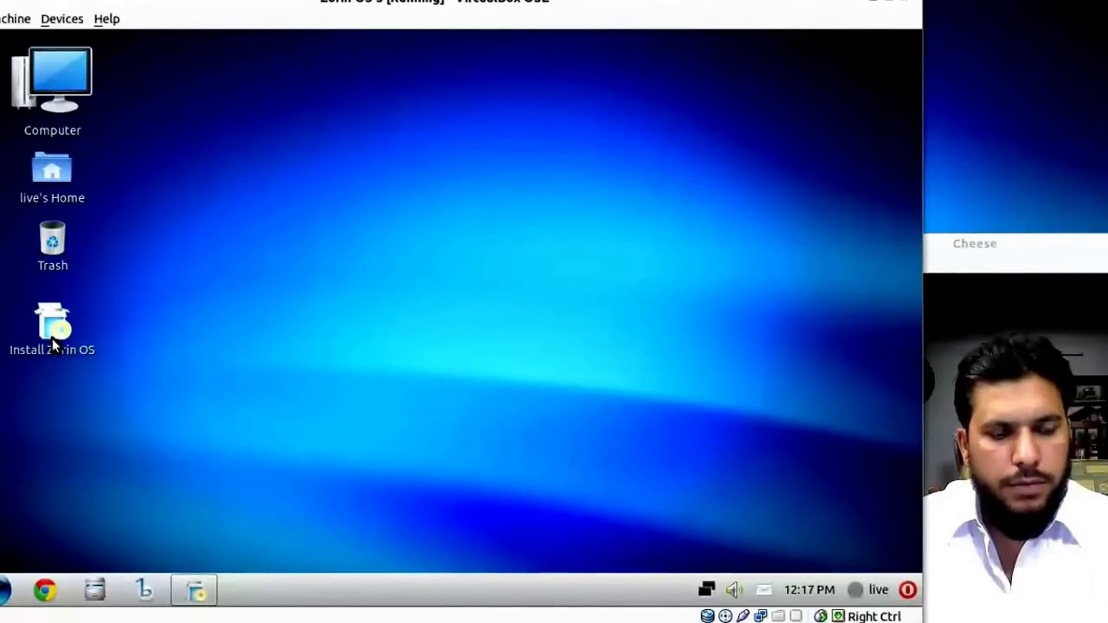
click(193, 589)
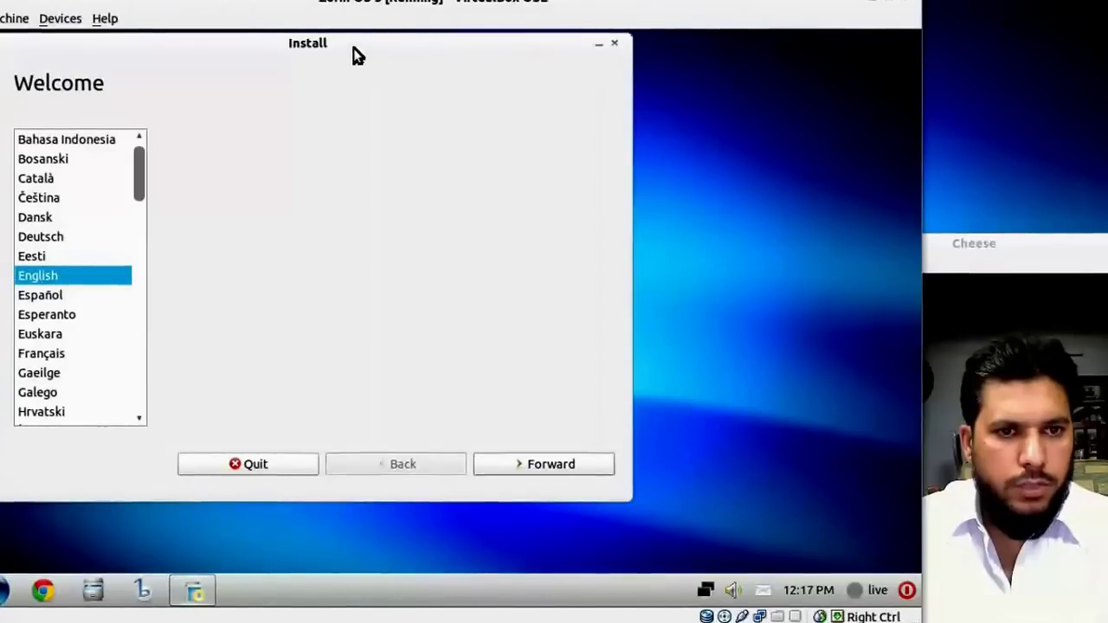
Move the installer window right and continue with English as the language.
drag(353, 39, 456, 28)
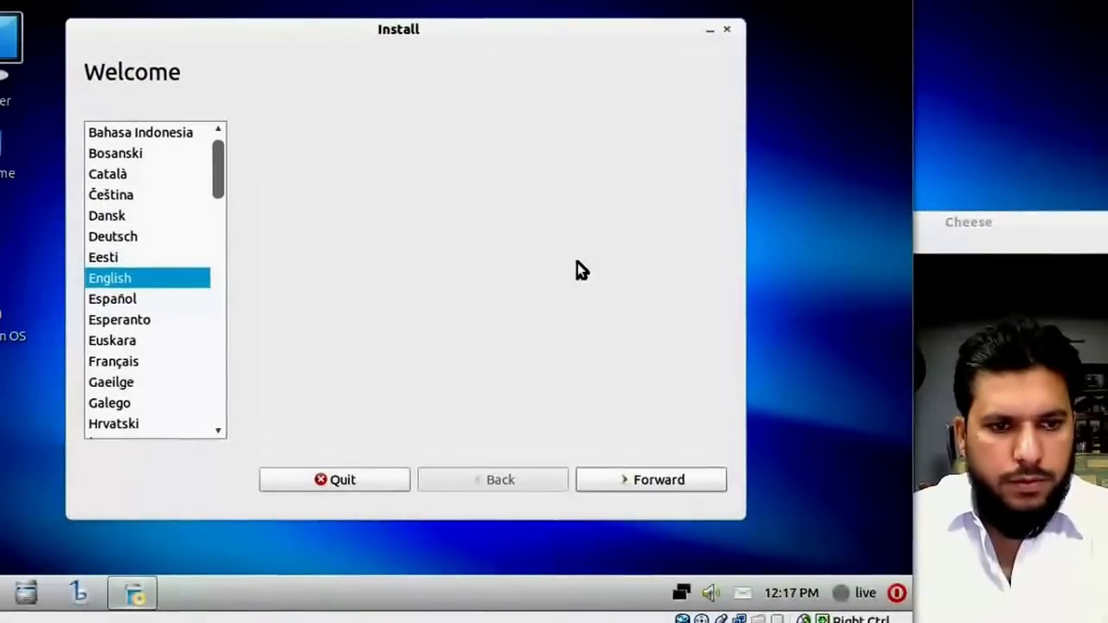
drag(219, 165, 277, 116)
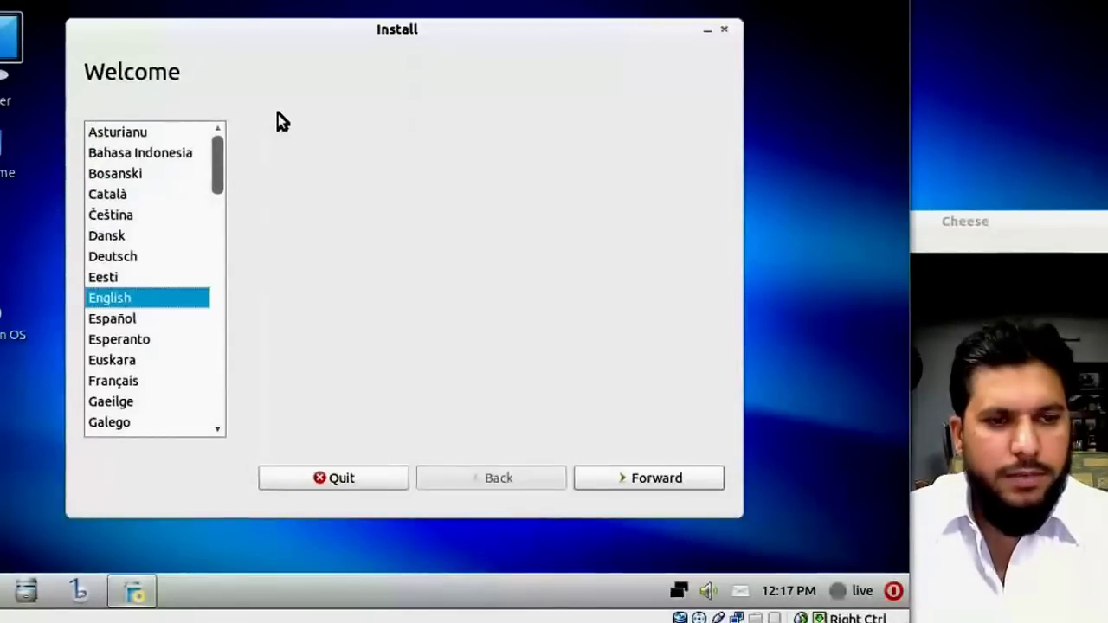
click(637, 477)
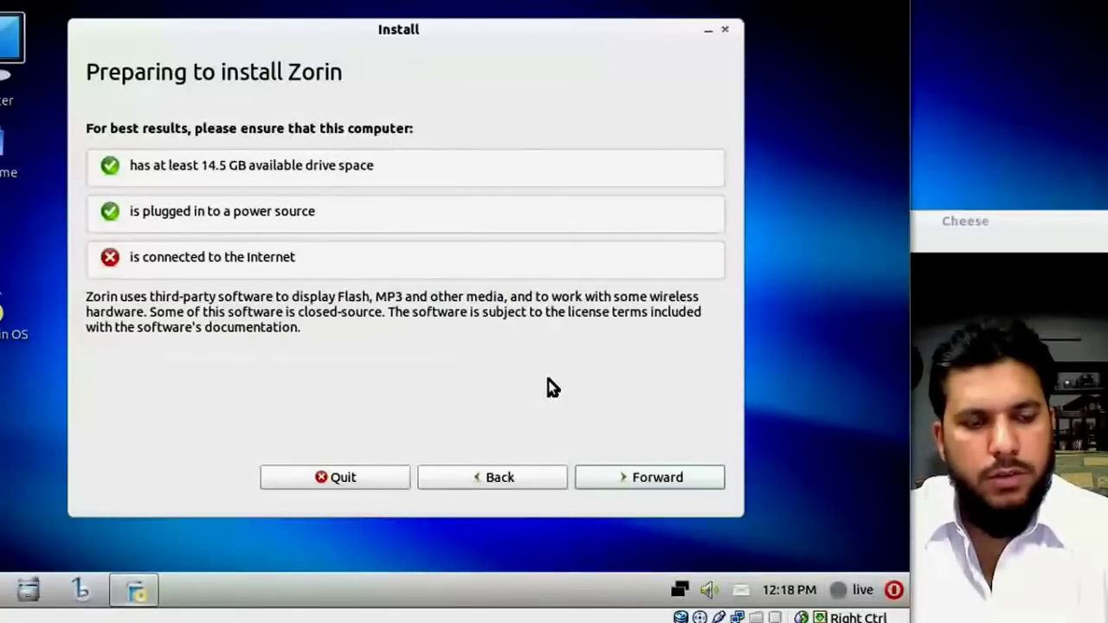
Continue past the Preparing to install Zorin checklist without an internet connection.
click(620, 475)
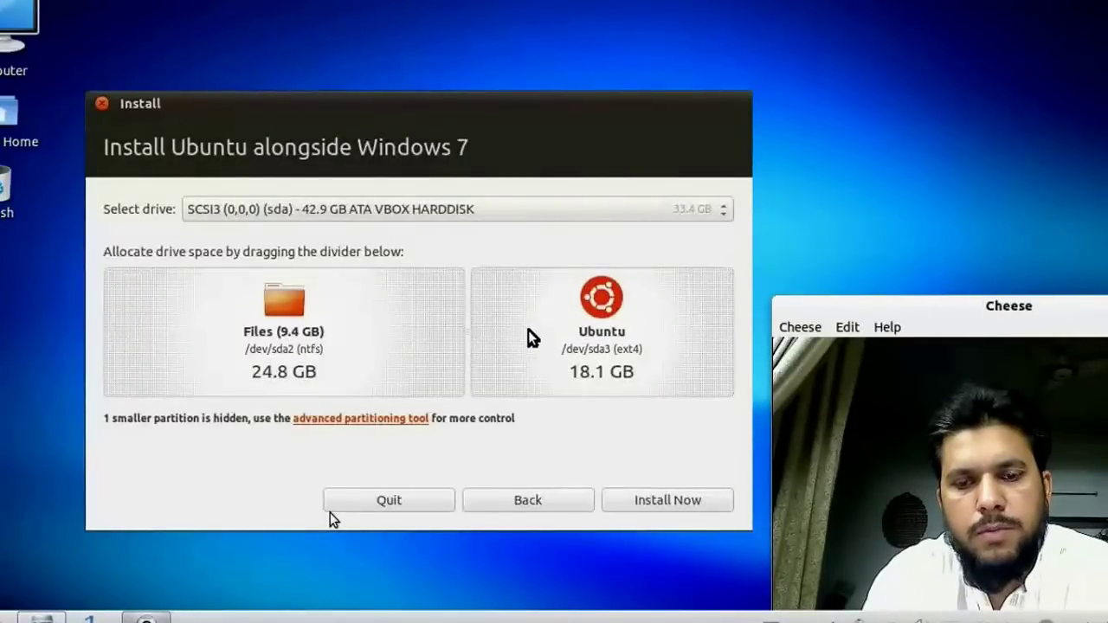
Bring the Zorin OS installer window back into focus.
click(467, 340)
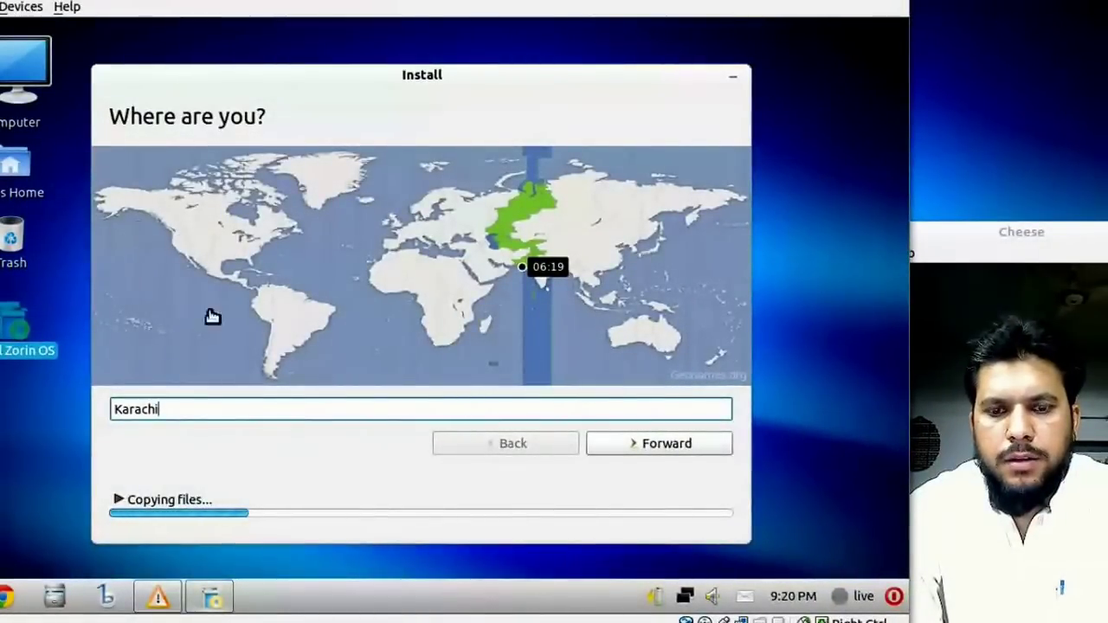
Replace Karachi with Attock City as the location and continue to the next page.
double_click(177, 400)
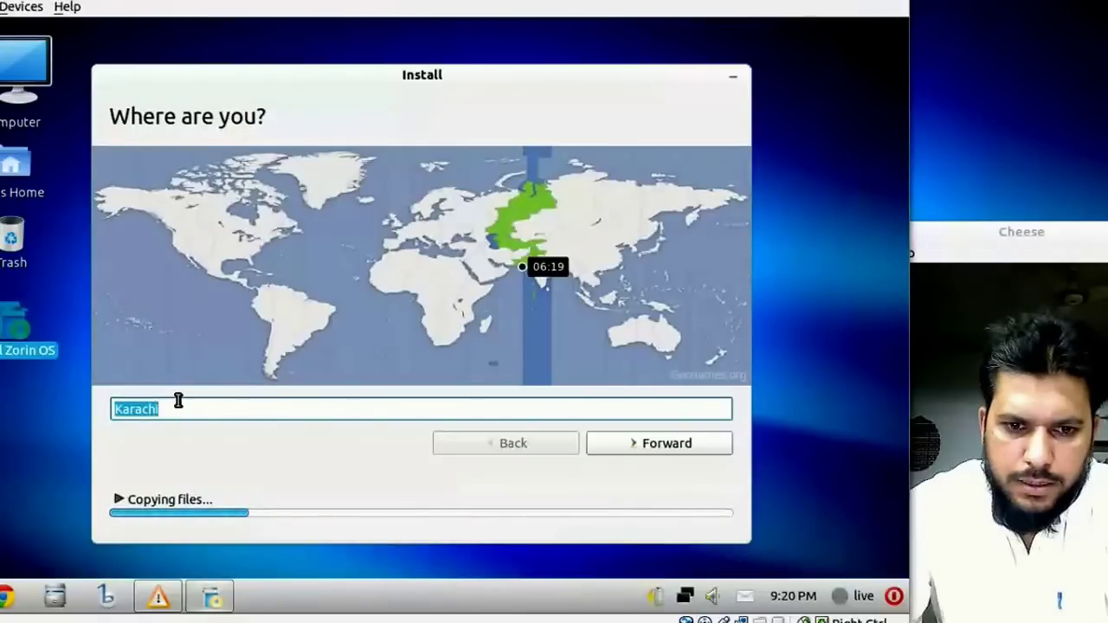
text(A)
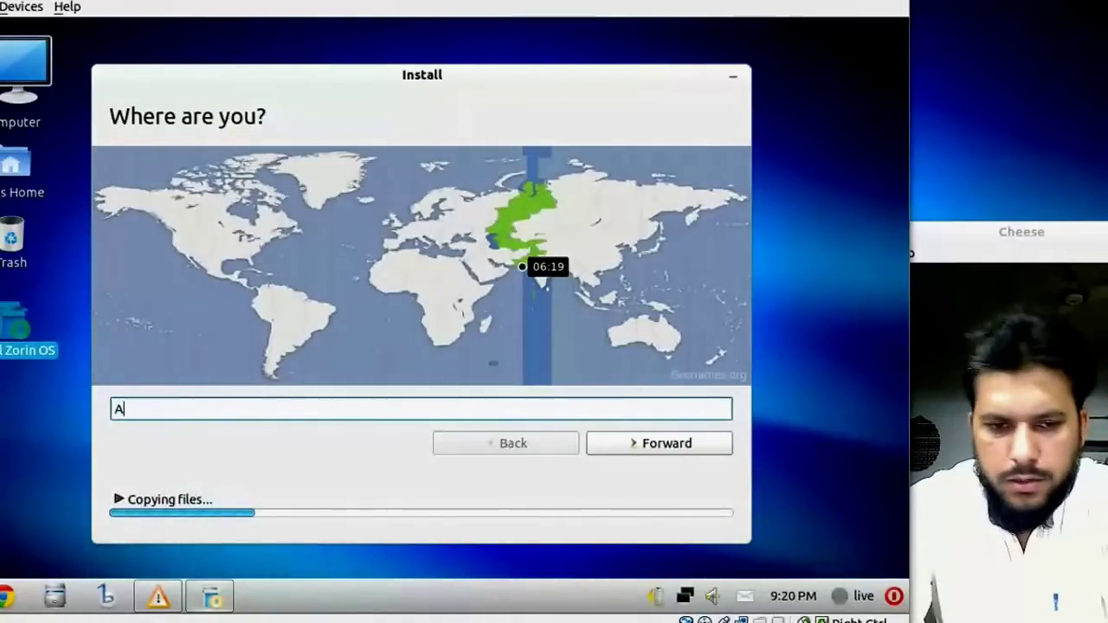
text(ttock)
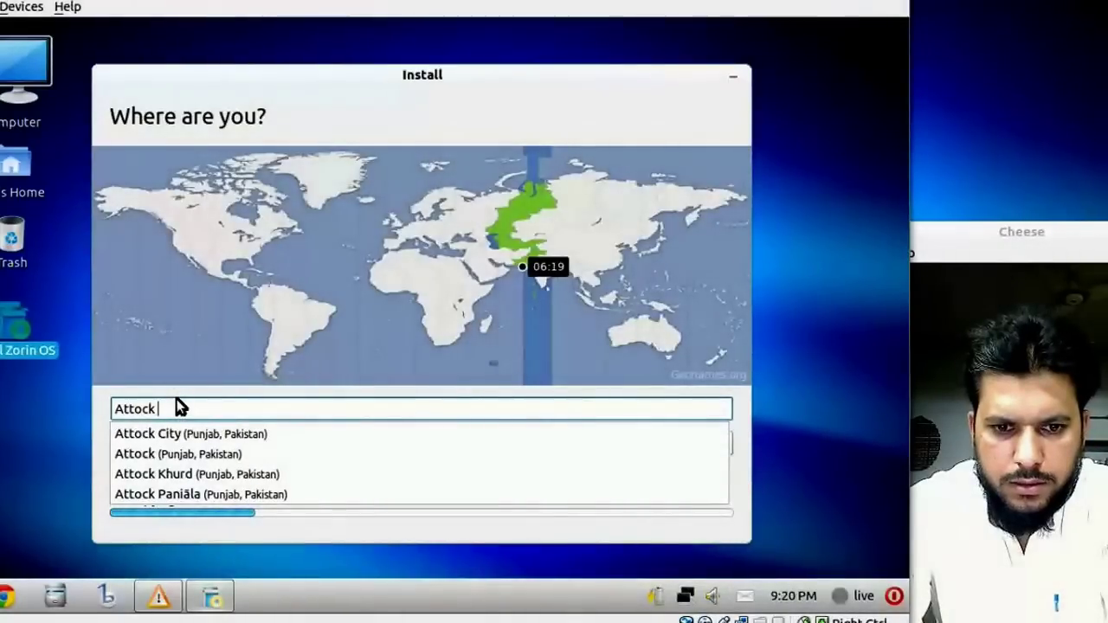
key(Down)
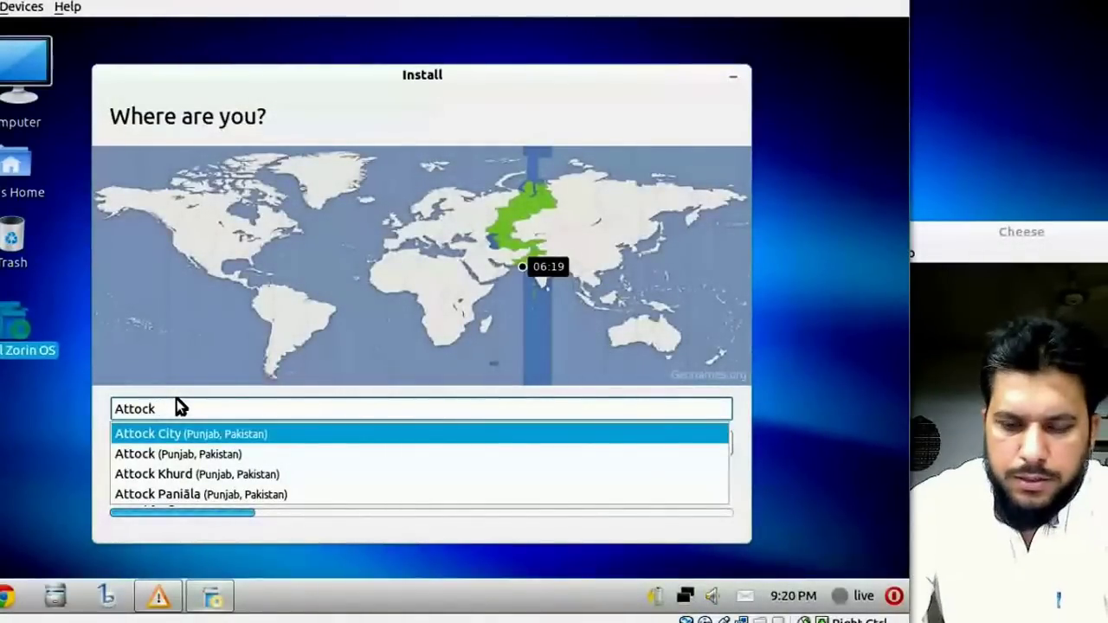
key(Escape)
text(City)
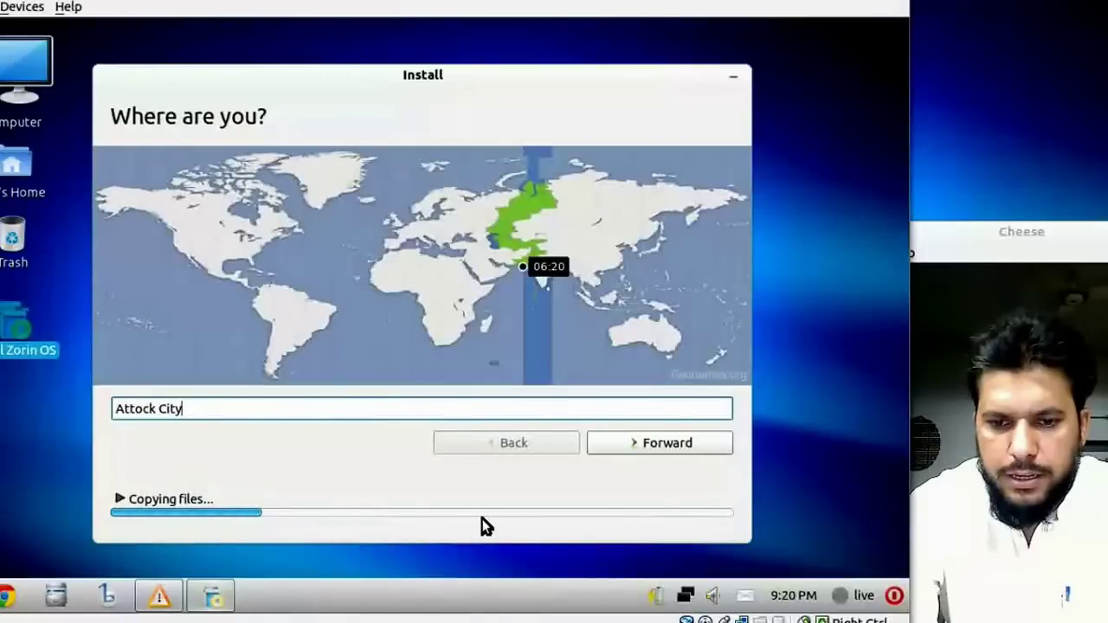
click(639, 442)
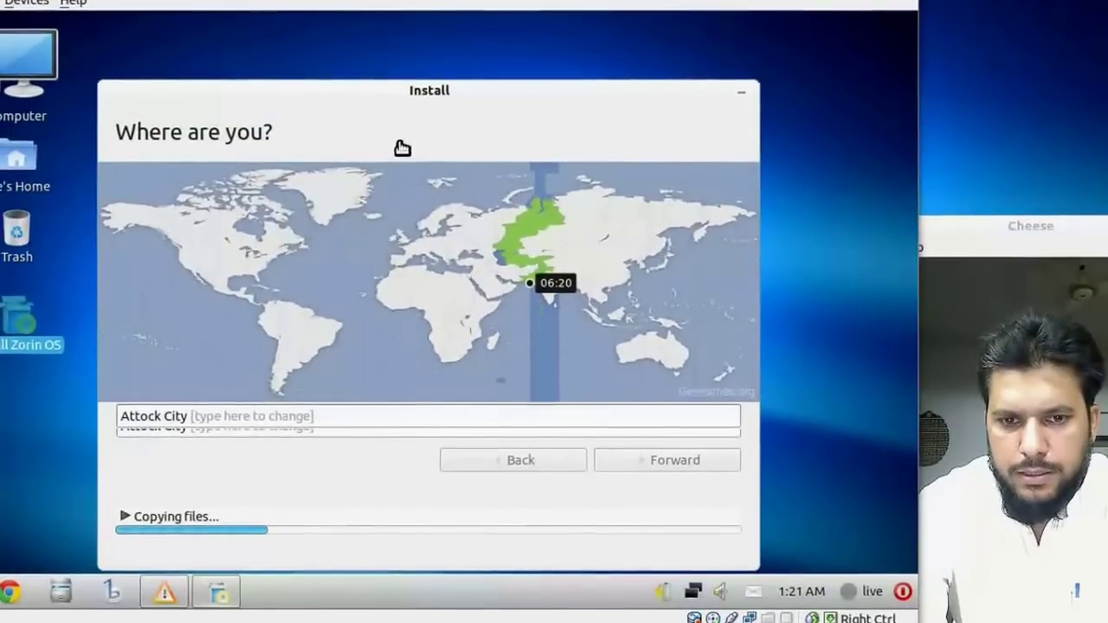
drag(385, 119, 393, 67)
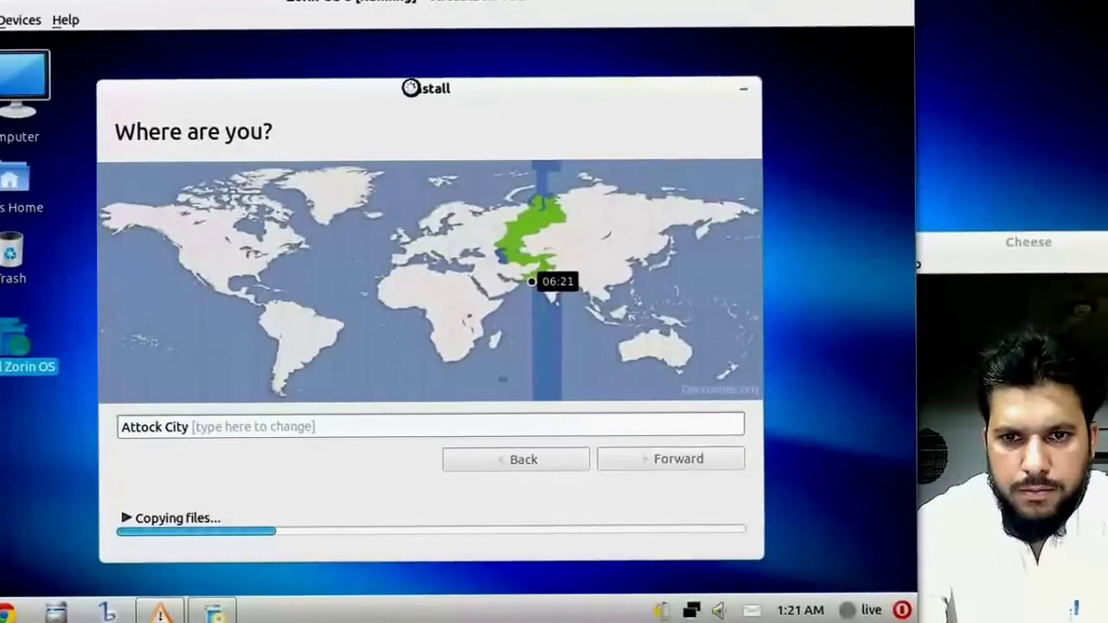
Choose the Denmark keyboard layout and test it by typing æøå.
key(Return)
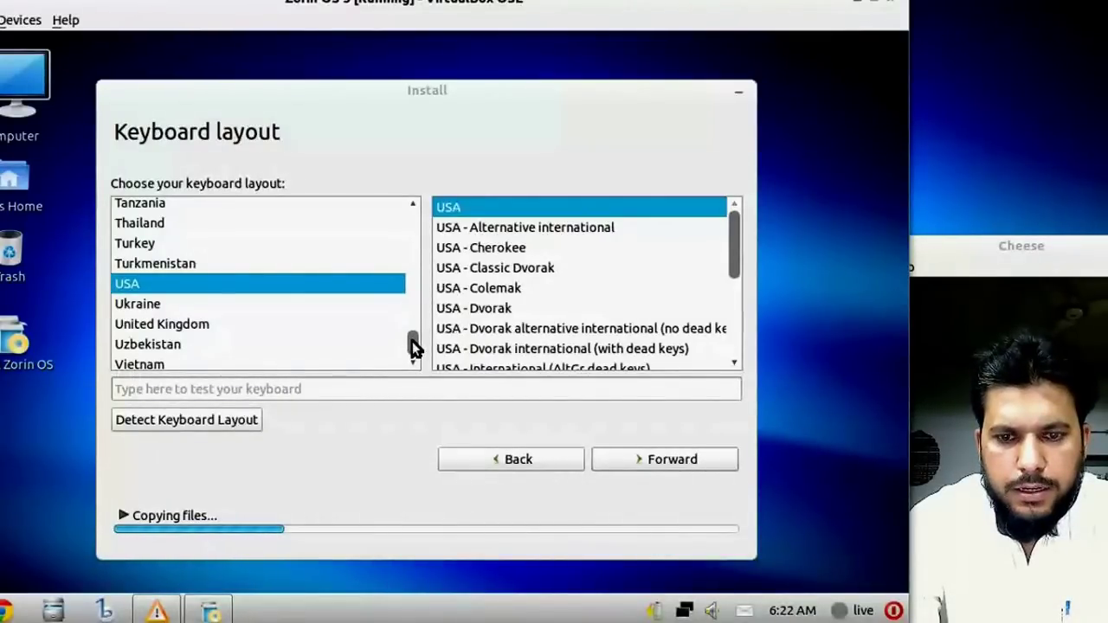
drag(413, 329, 425, 173)
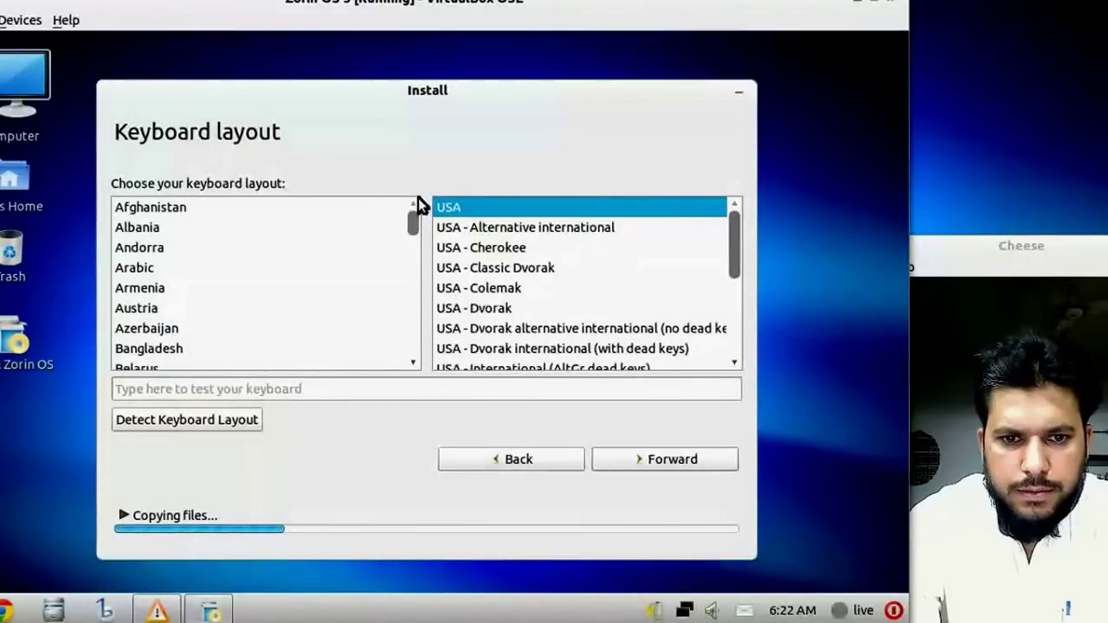
scroll(415, 263, down, 5)
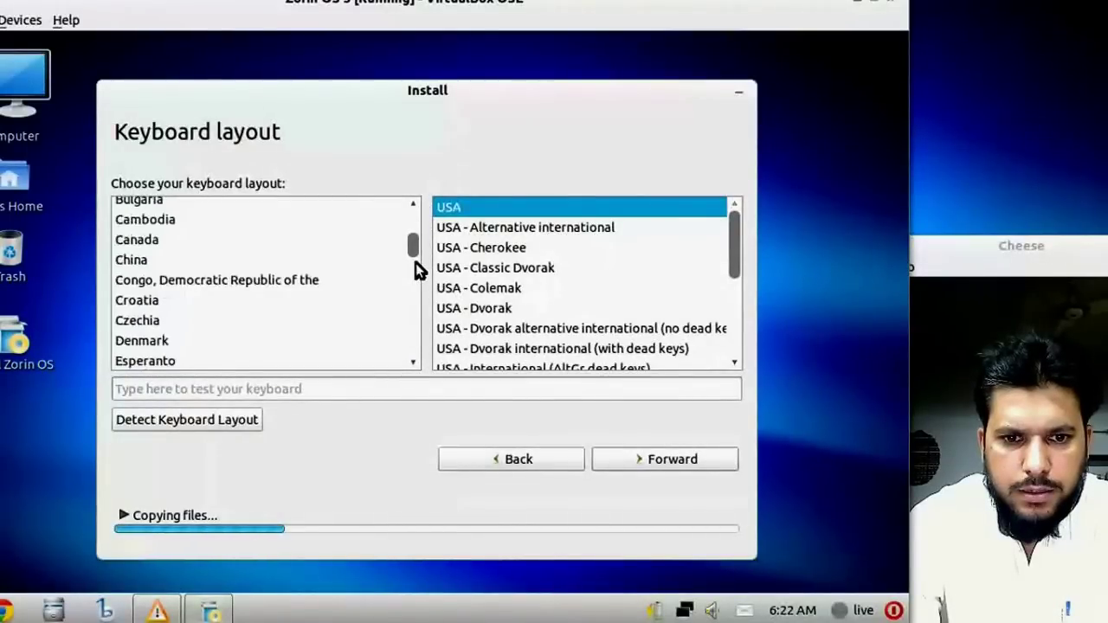
click(151, 342)
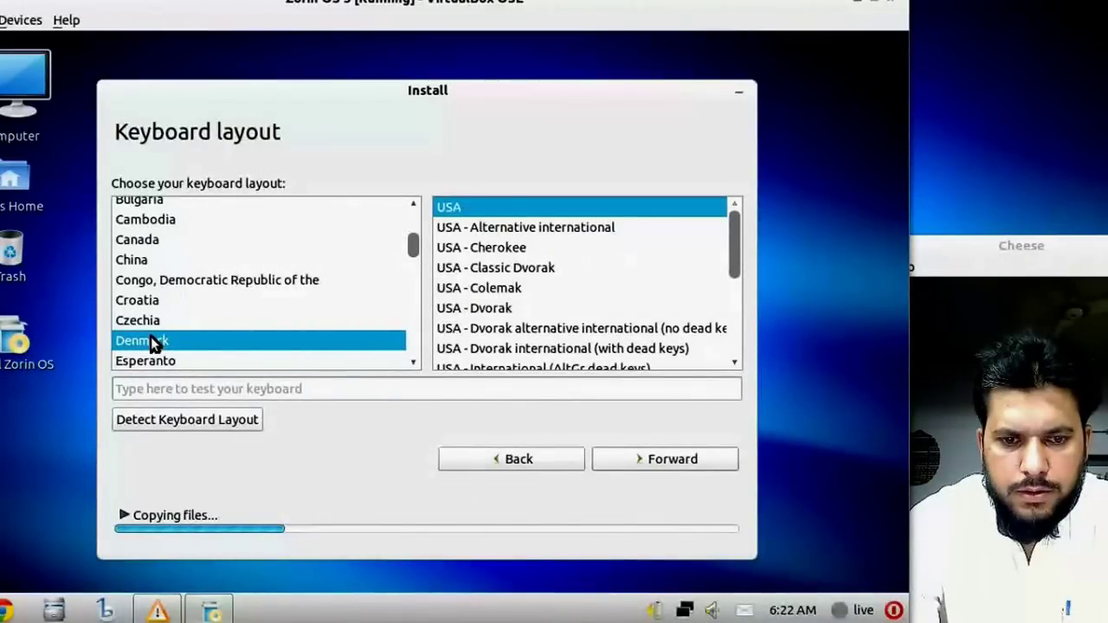
scroll(151, 337, down, 1)
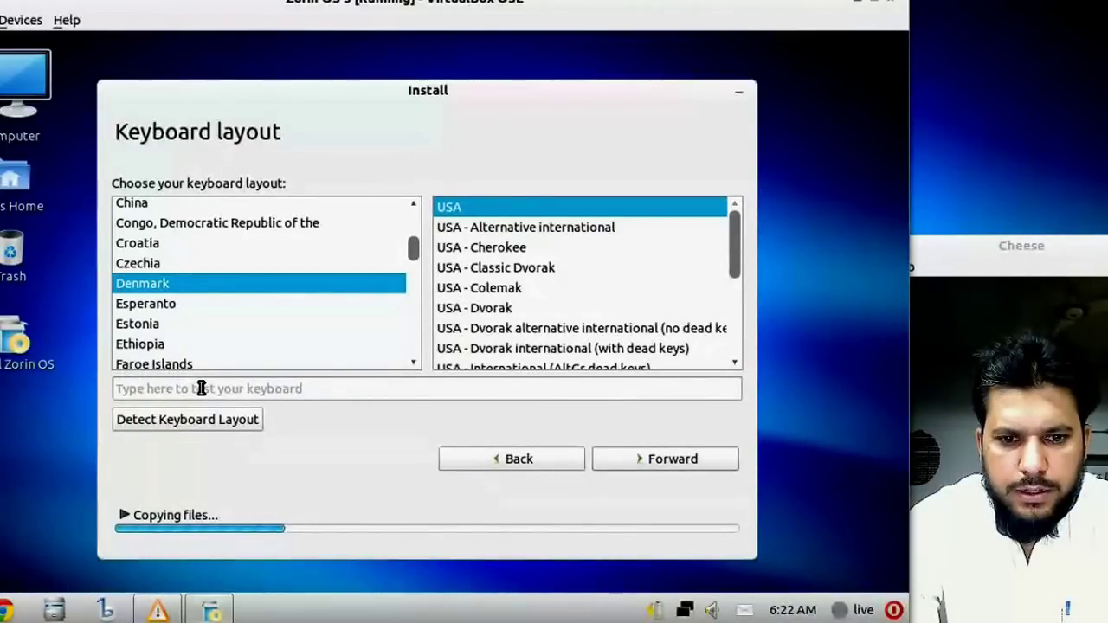
click(268, 391)
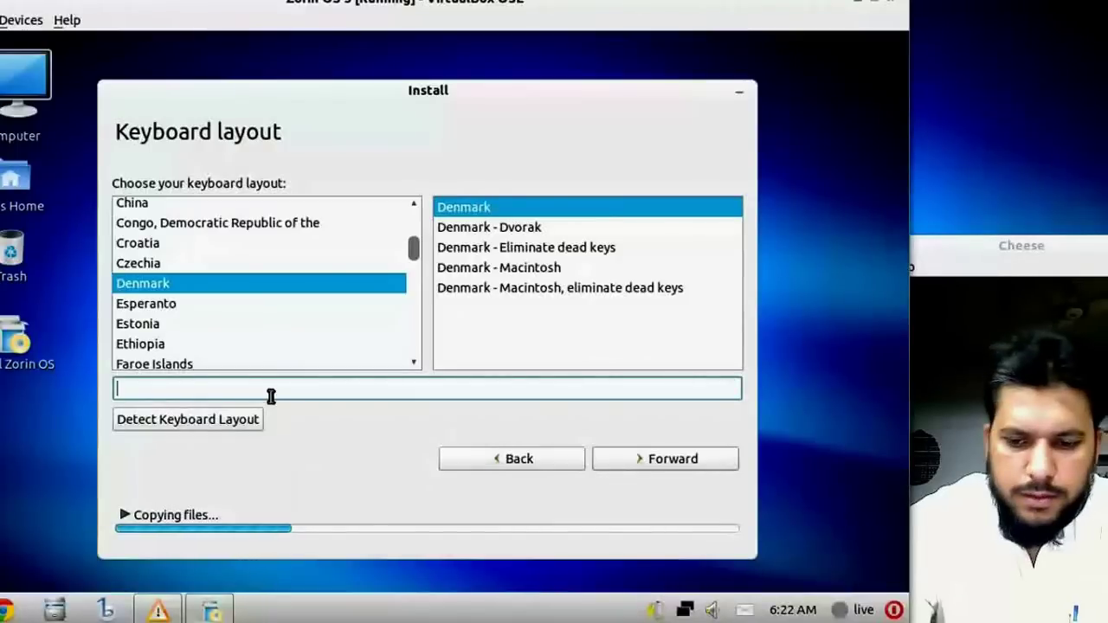
text(æø)
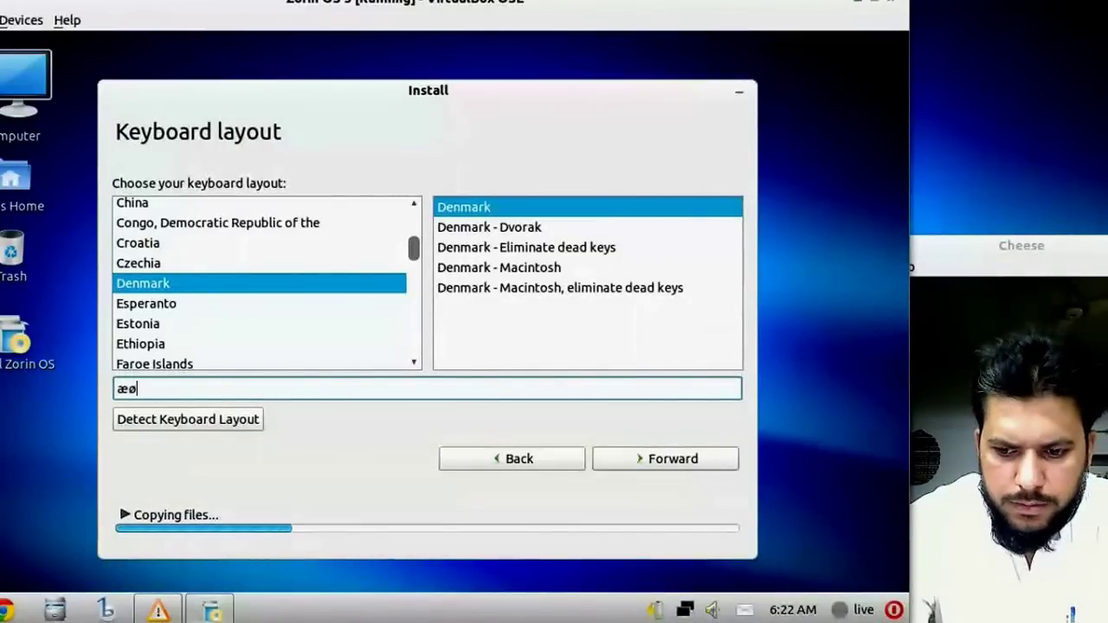
text(å)
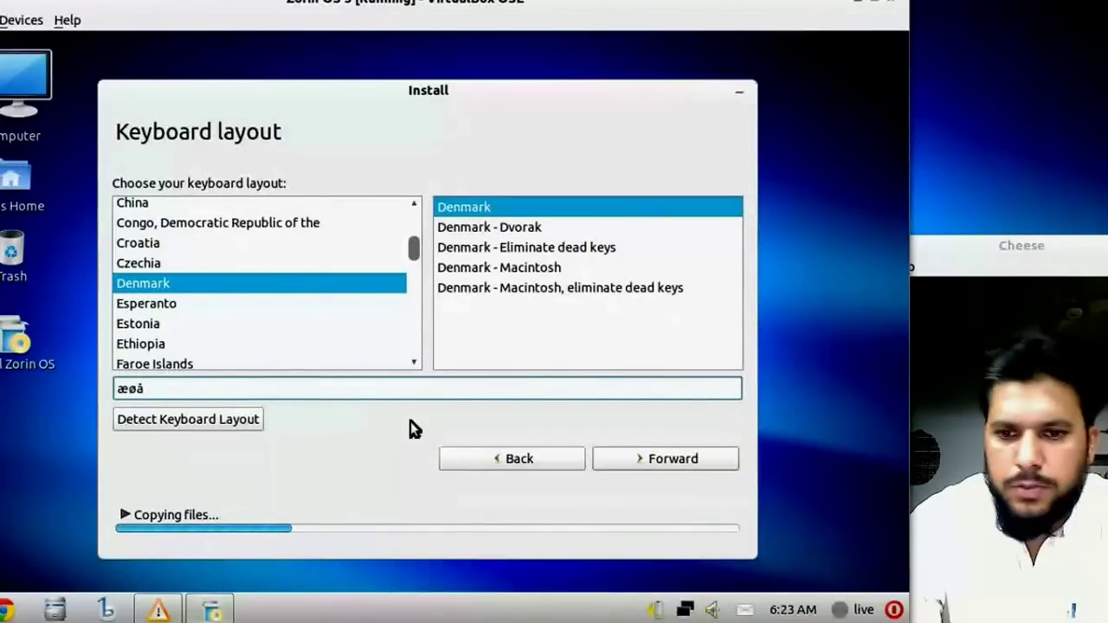
Go on to the Who are you? page and enter the user's full name.
click(636, 456)
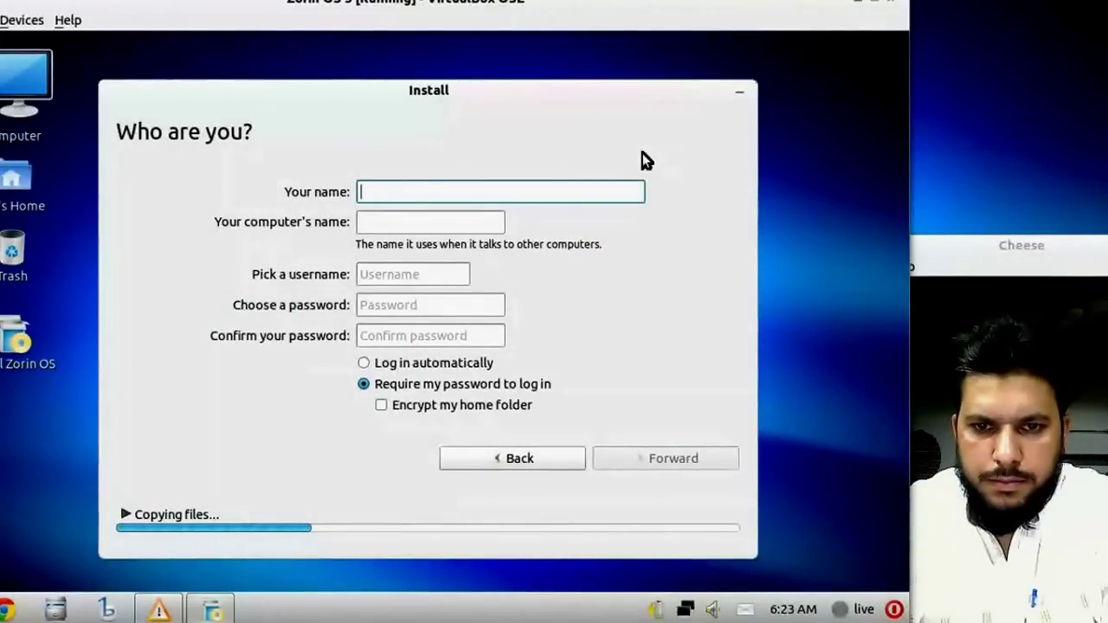
text(A)
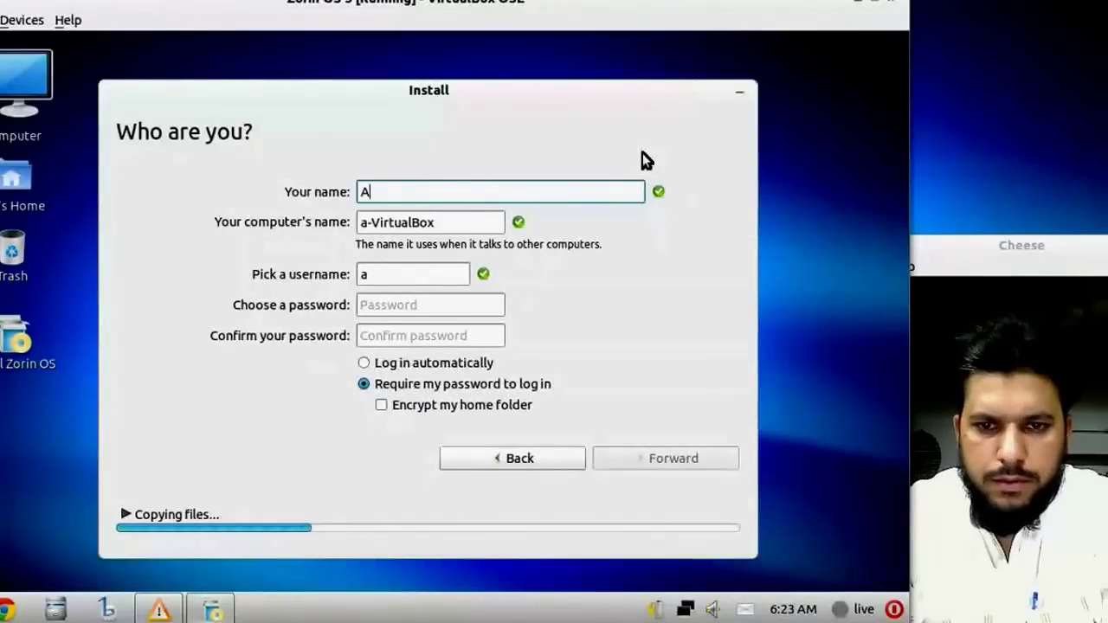
text(amir)
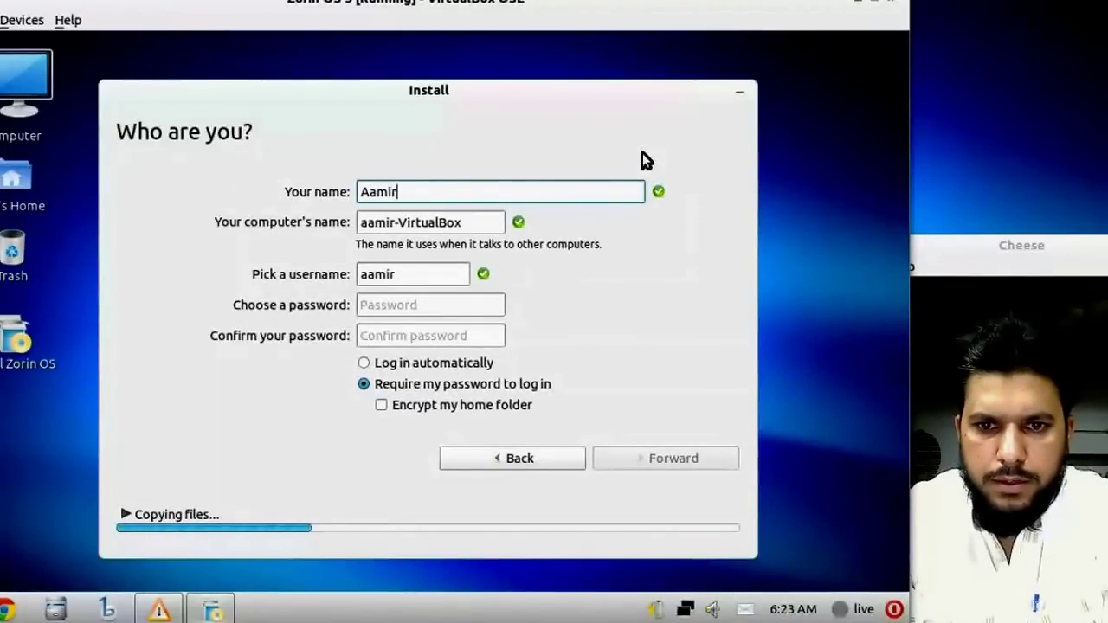
text( Sh)
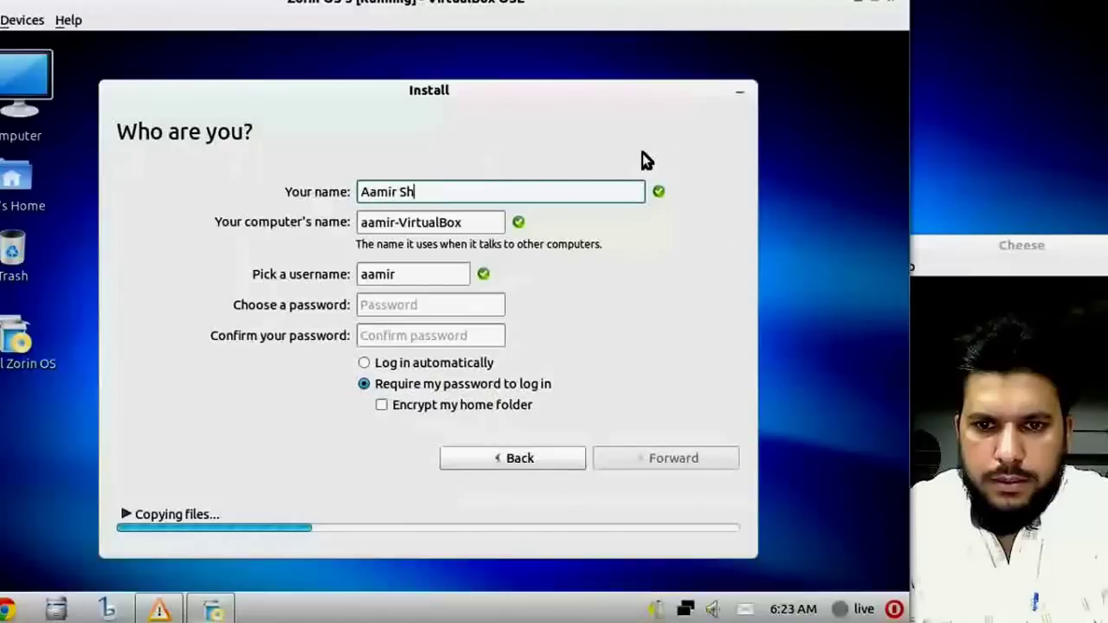
text(ahzad)
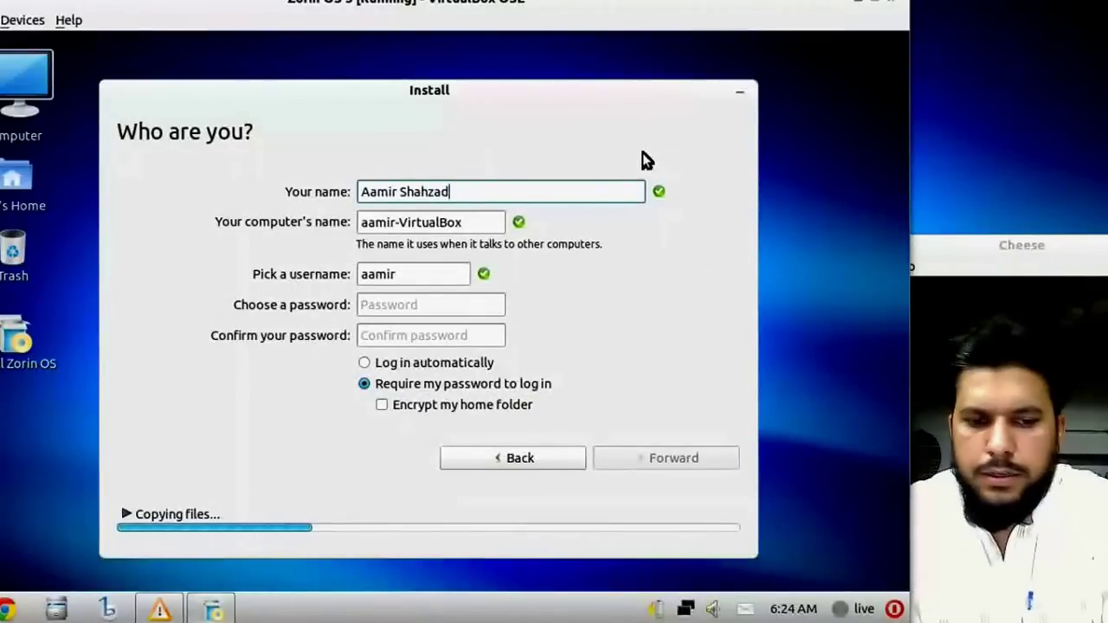
key(Tab)
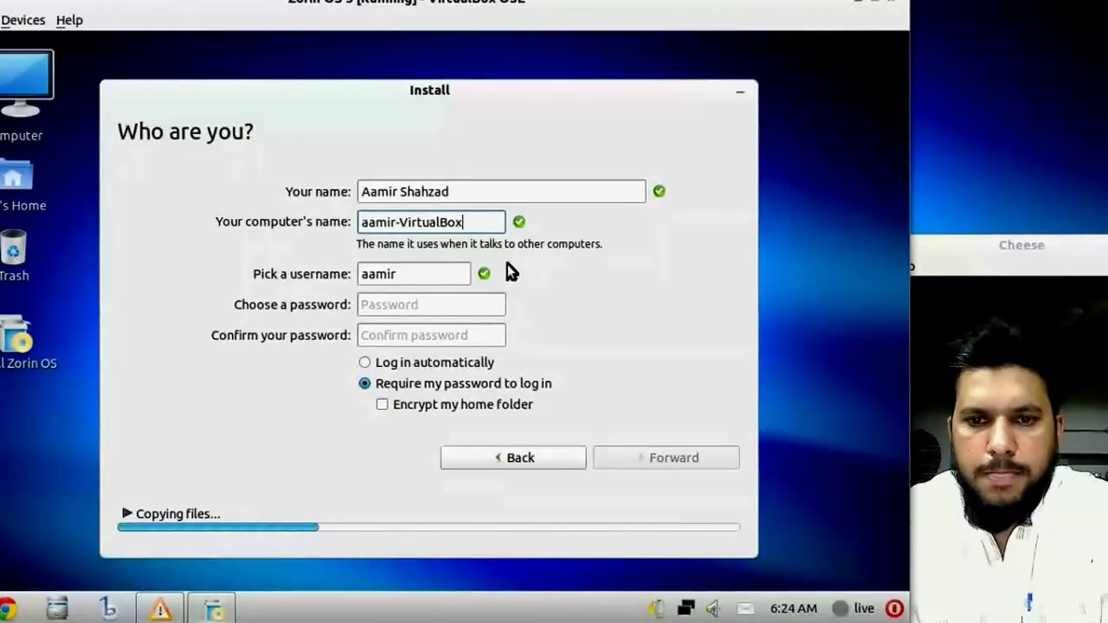
Change the computer name's VirtualBox ending to Laptop and capitalise its first letter.
key(shift+Left)
key(shift+Left)
key(shift+Left)
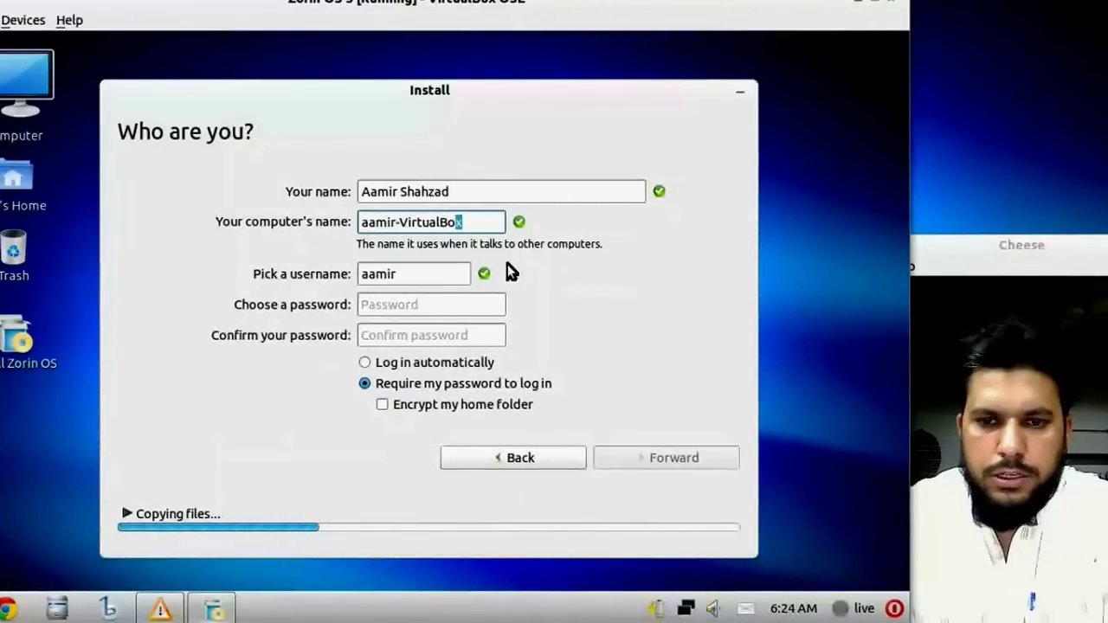
key(shift+Left)
key(shift+Left)
key(shift+Left)
key(shift+Left)
key(shift+Left)
key(shift+Left)
key(shift+Left)
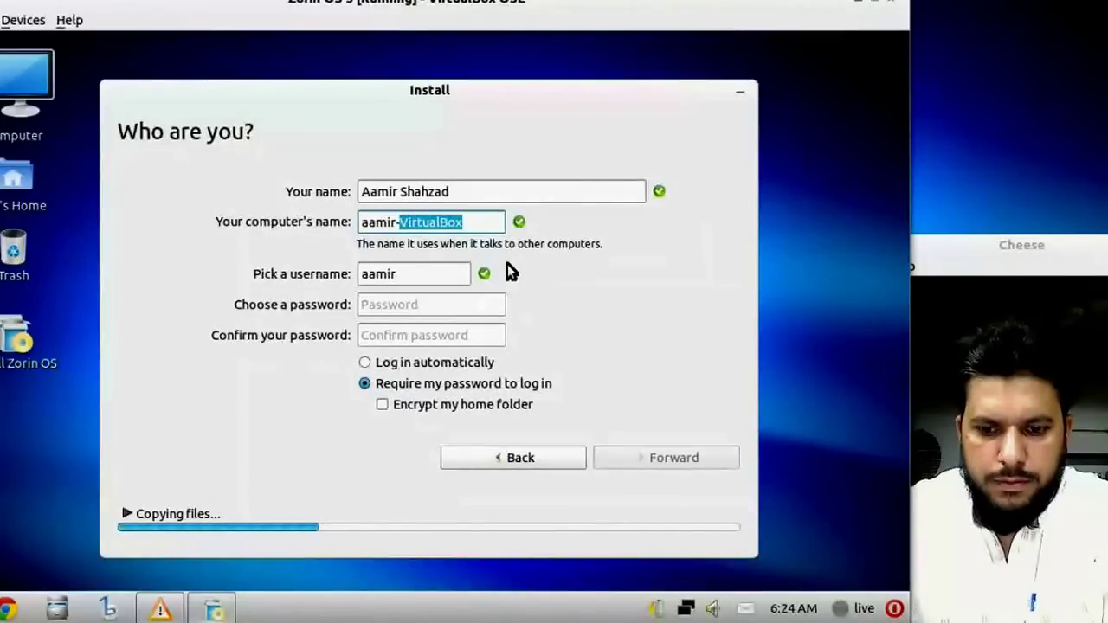
text(Laptop)
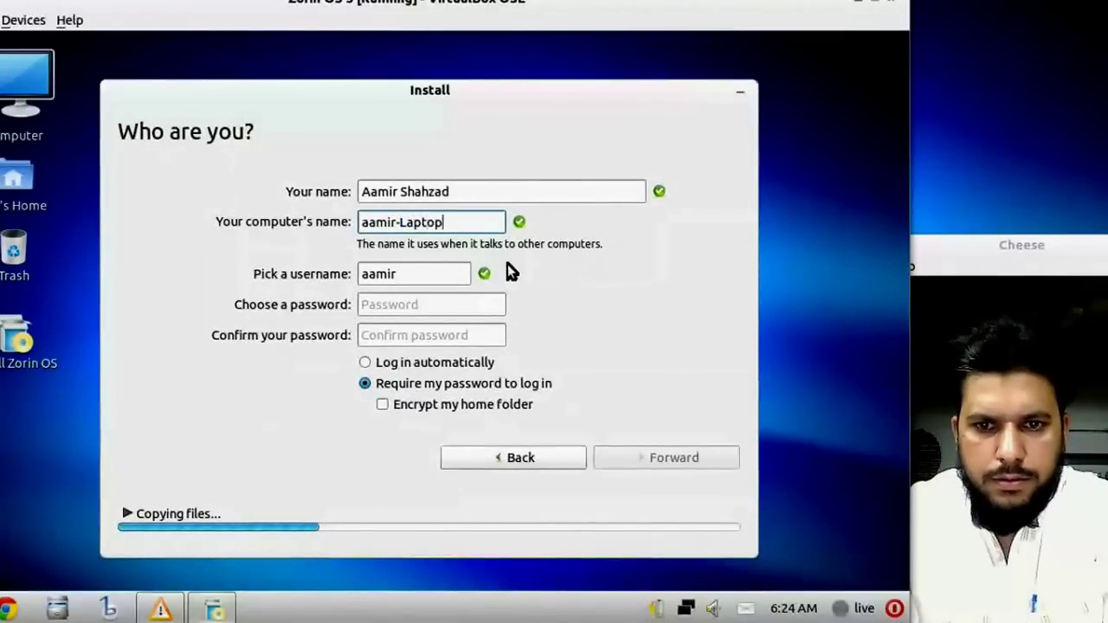
key(Home)
key(shift+Right)
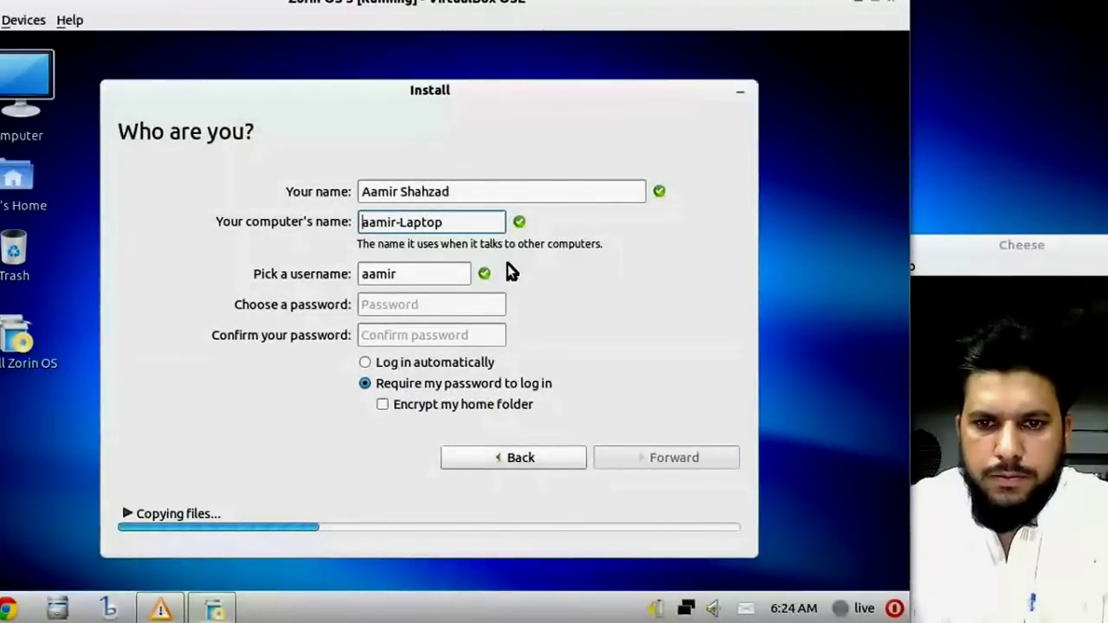
text(A)
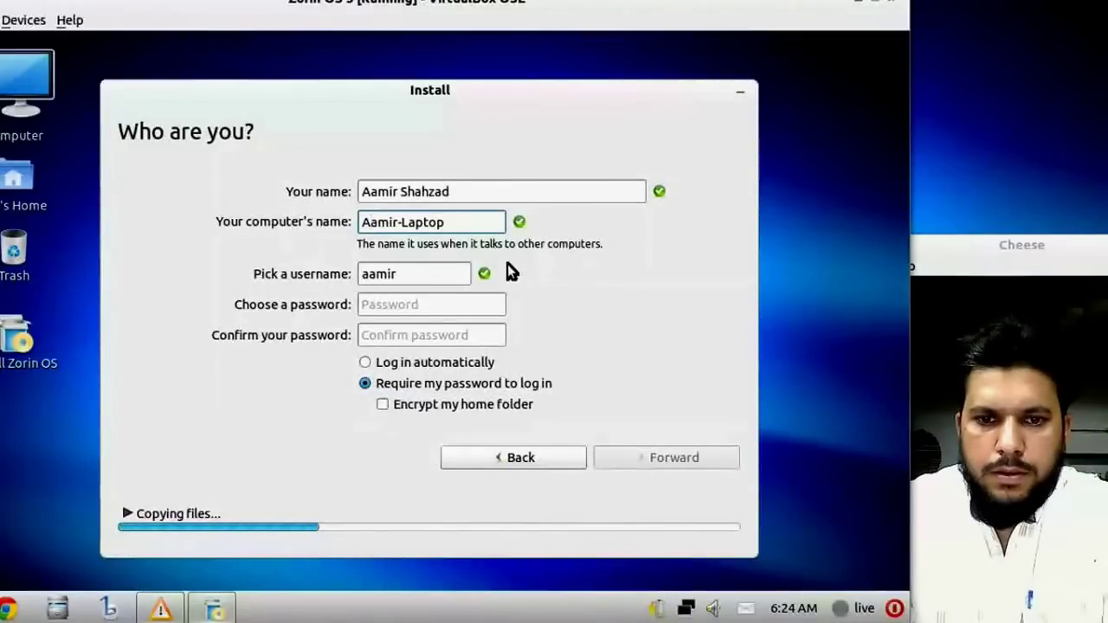
key(Tab)
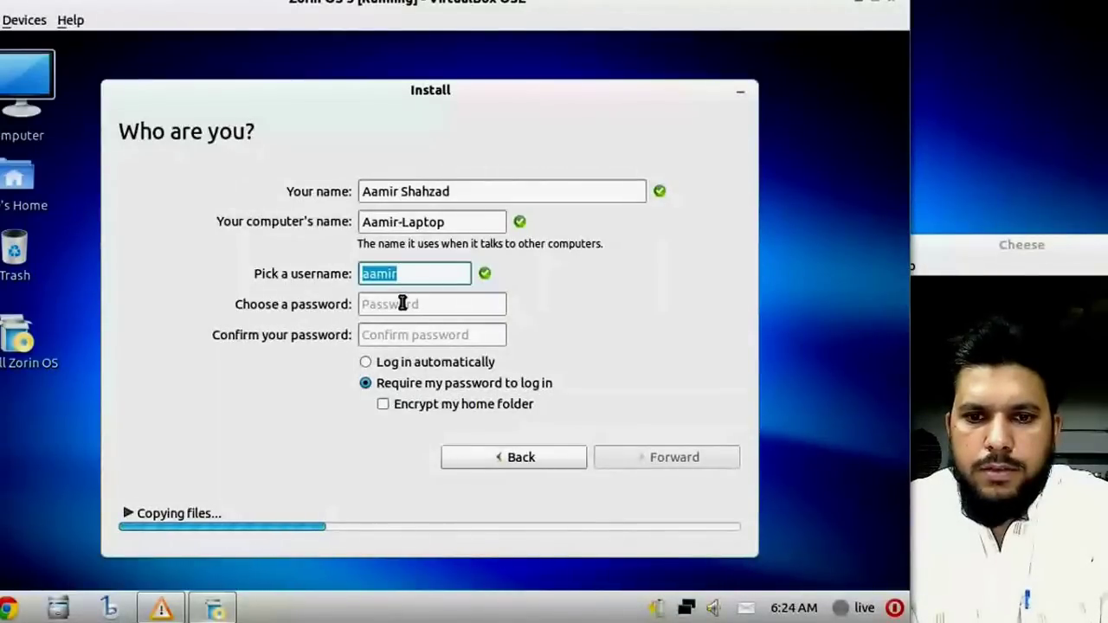
click(407, 301)
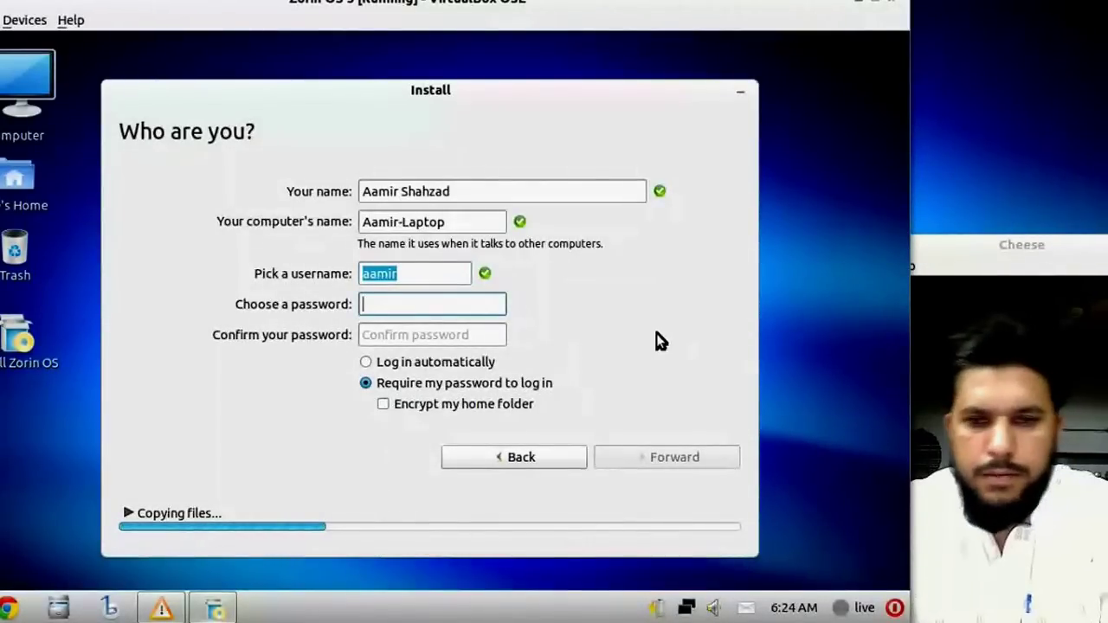
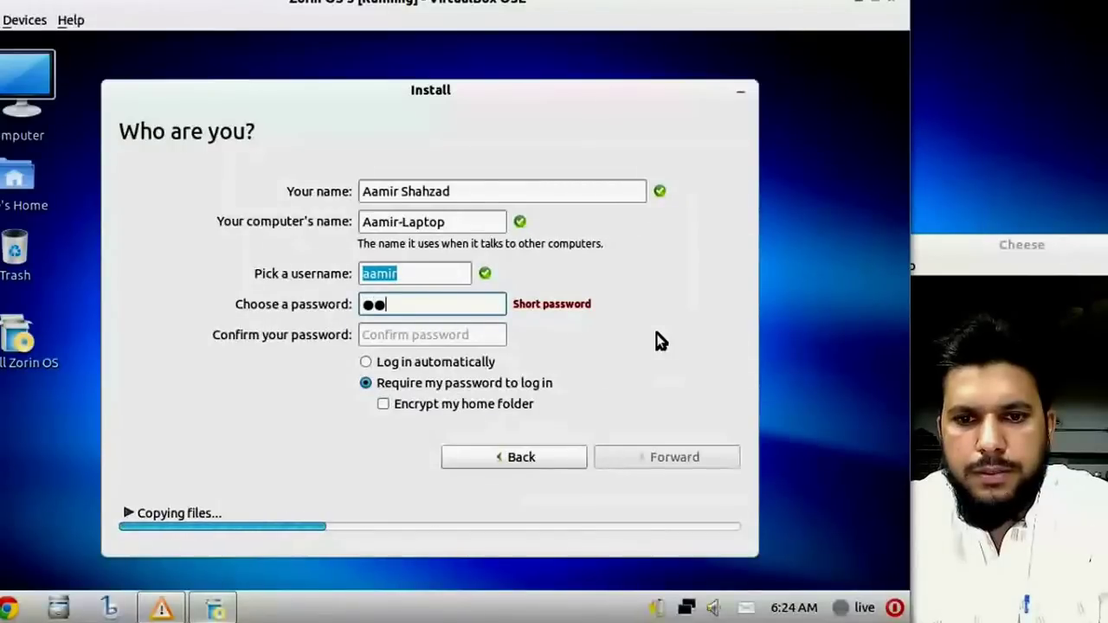
Enter the account password and confirm it with the same value.
key(Tab)
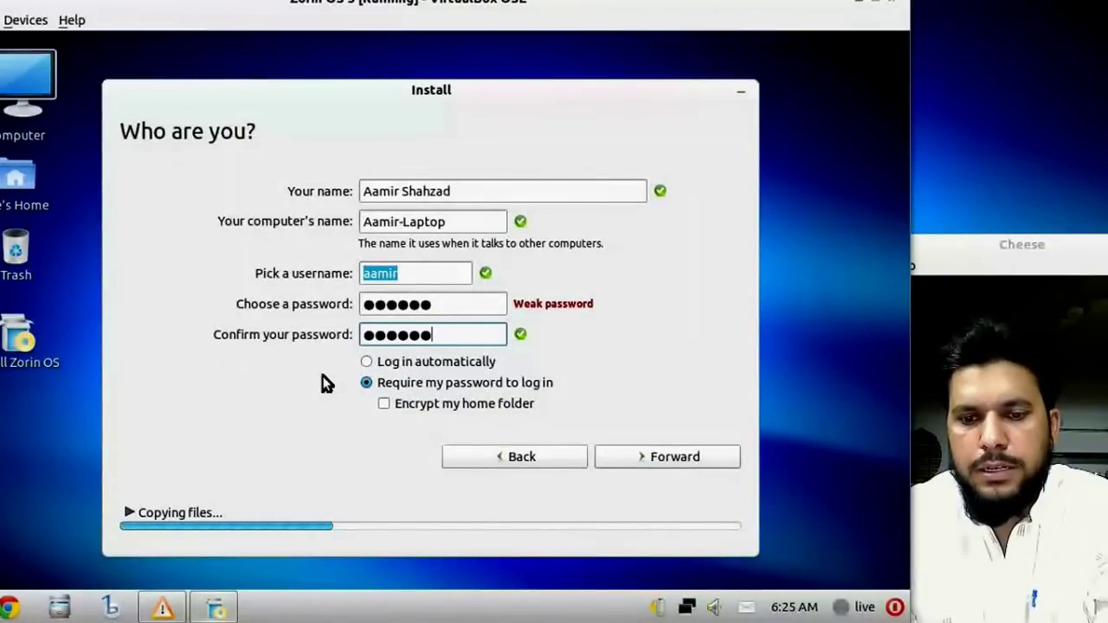
Keep Require my password to log in with home folder encryption off, and continue.
click(372, 364)
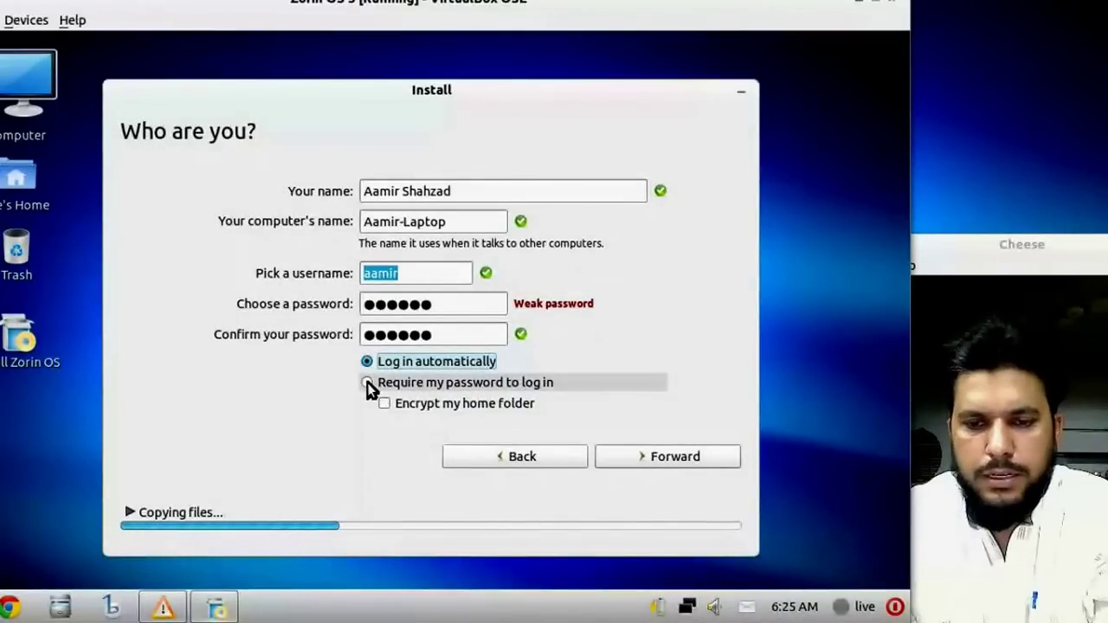
click(367, 383)
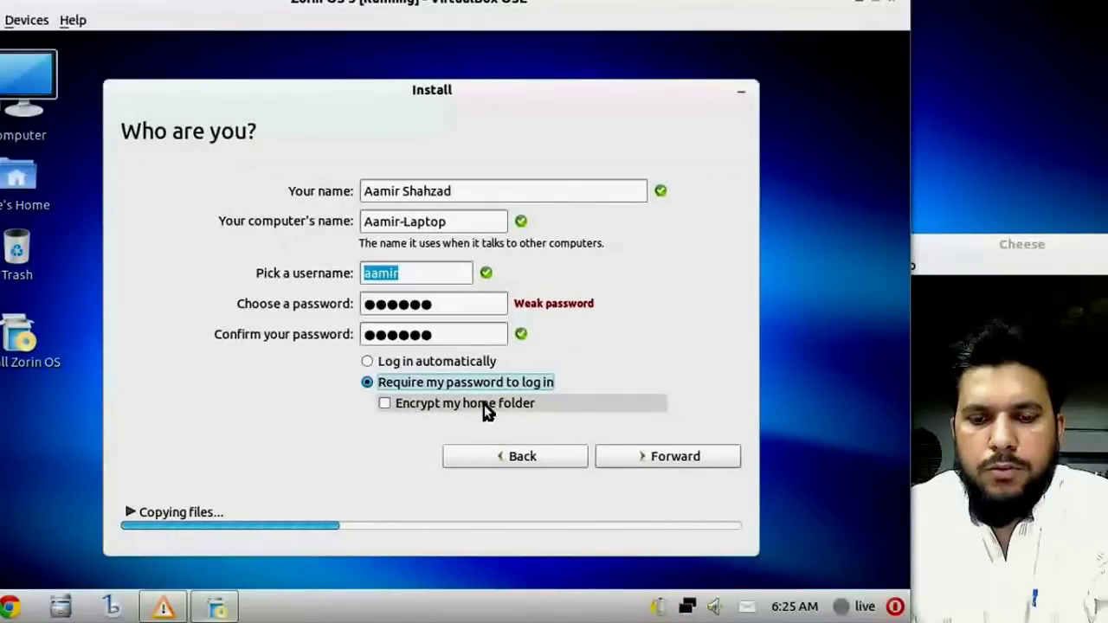
click(384, 403)
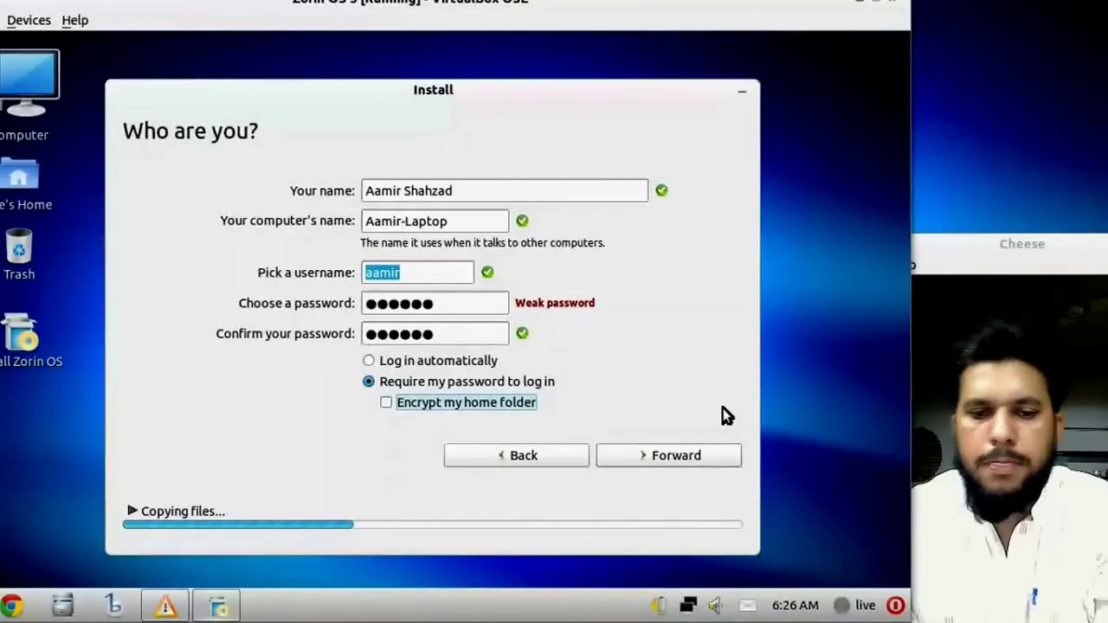
click(675, 454)
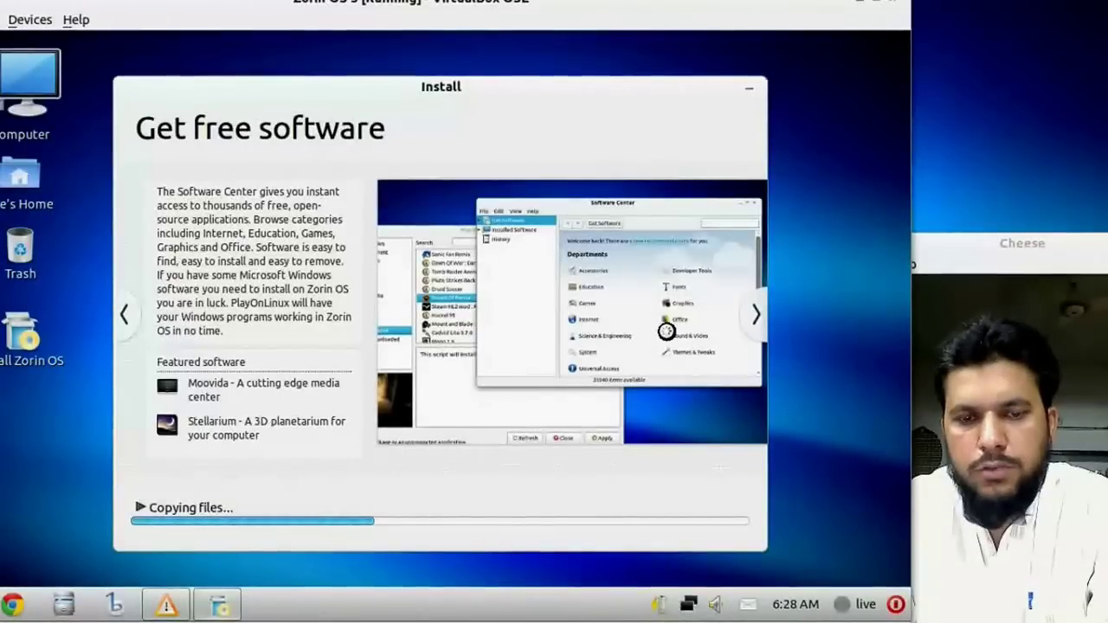
Move the installer slideshow forward one slide, then back to Get free software.
click(758, 316)
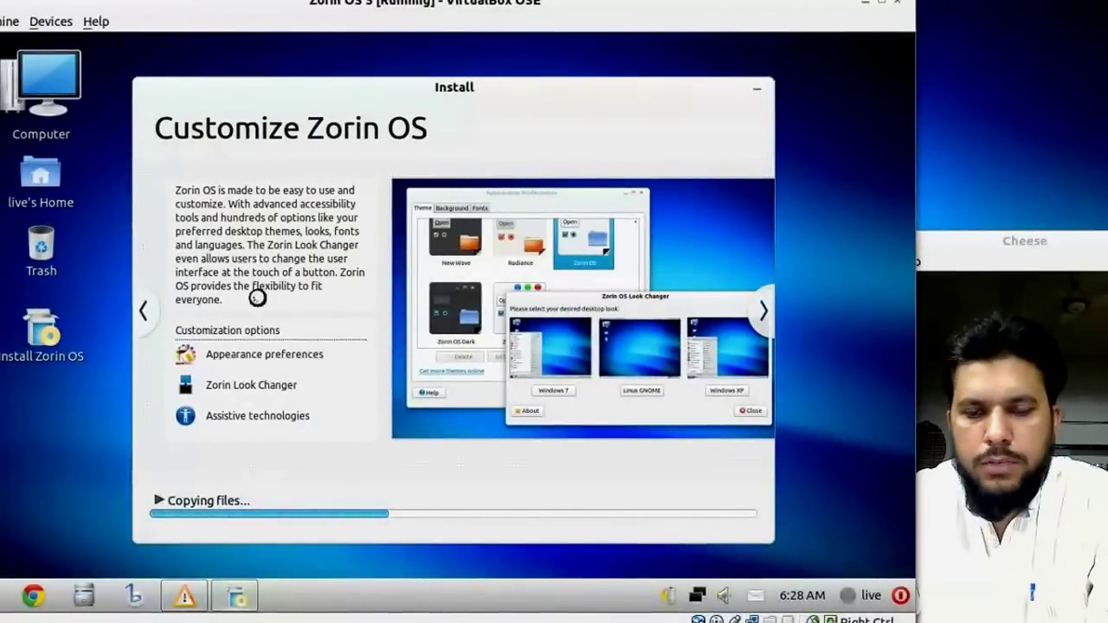
click(147, 316)
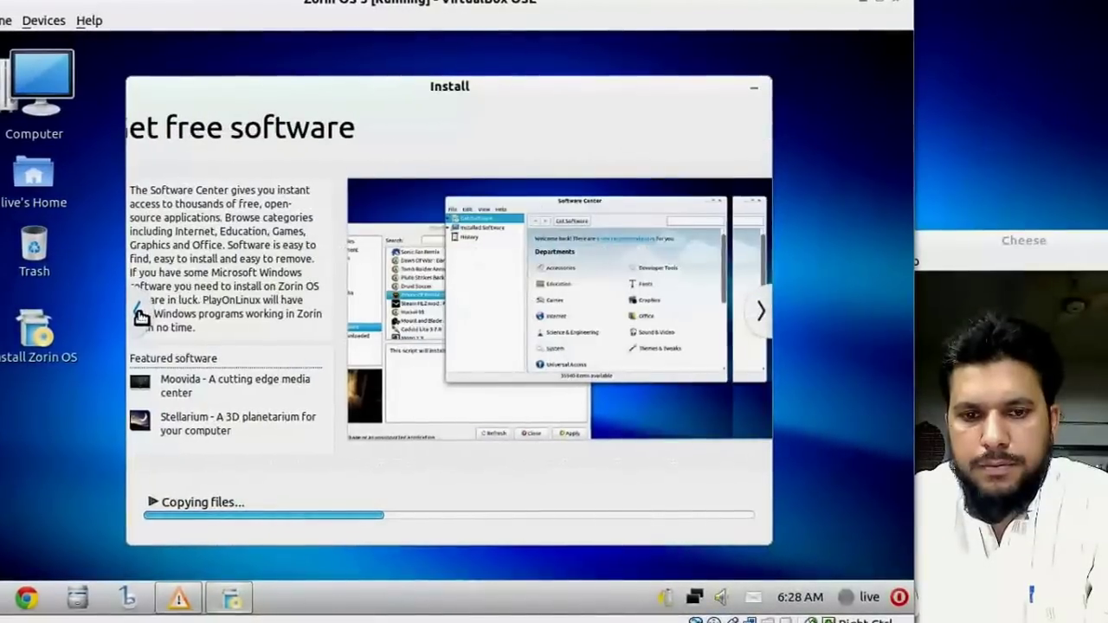